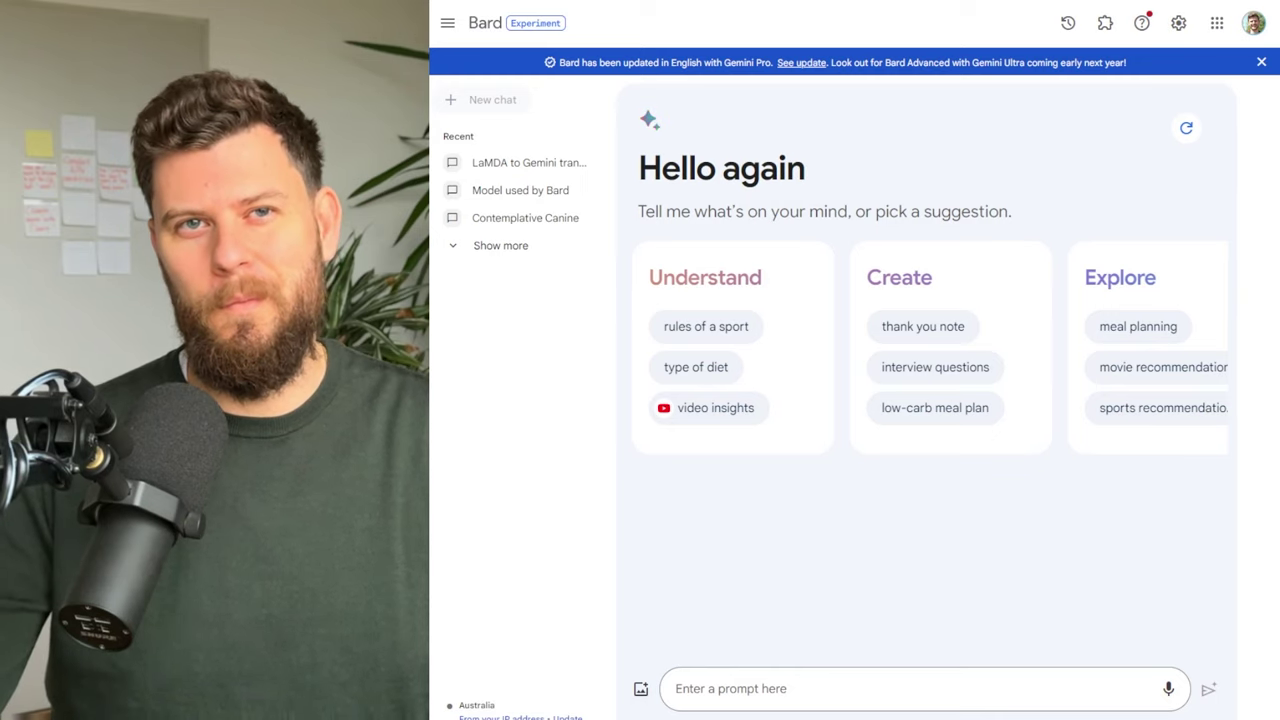
# Step: Ask Bard "What model are you using?"
pyautogui.write('What model are you using?')
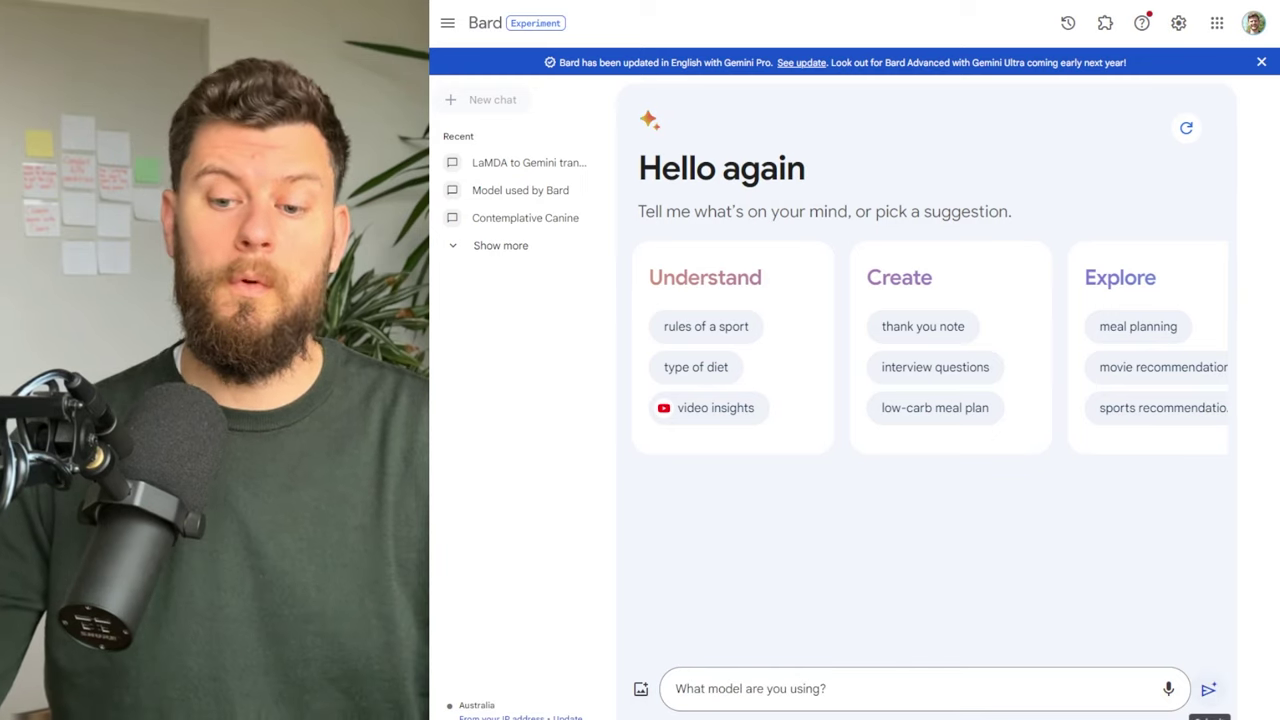
pyautogui.click(1208, 689)
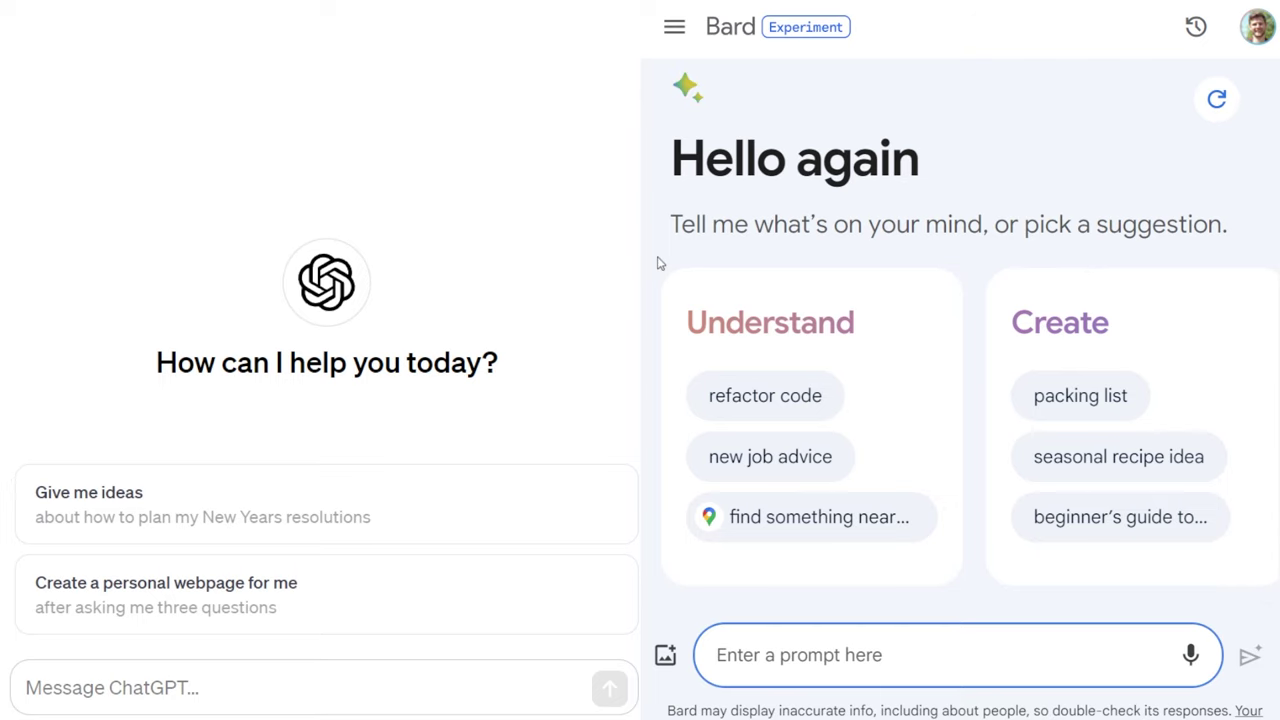
# Step: Ask both ChatGPT and Bard how Jack and Sue are related if Jack is Mark's dad and Sue is Mark's daughter, and read the answers
pyautogui.write('If Jack is Mark’s dad, and Sue is Mark’s daughter, how are Jack and Sue related?')
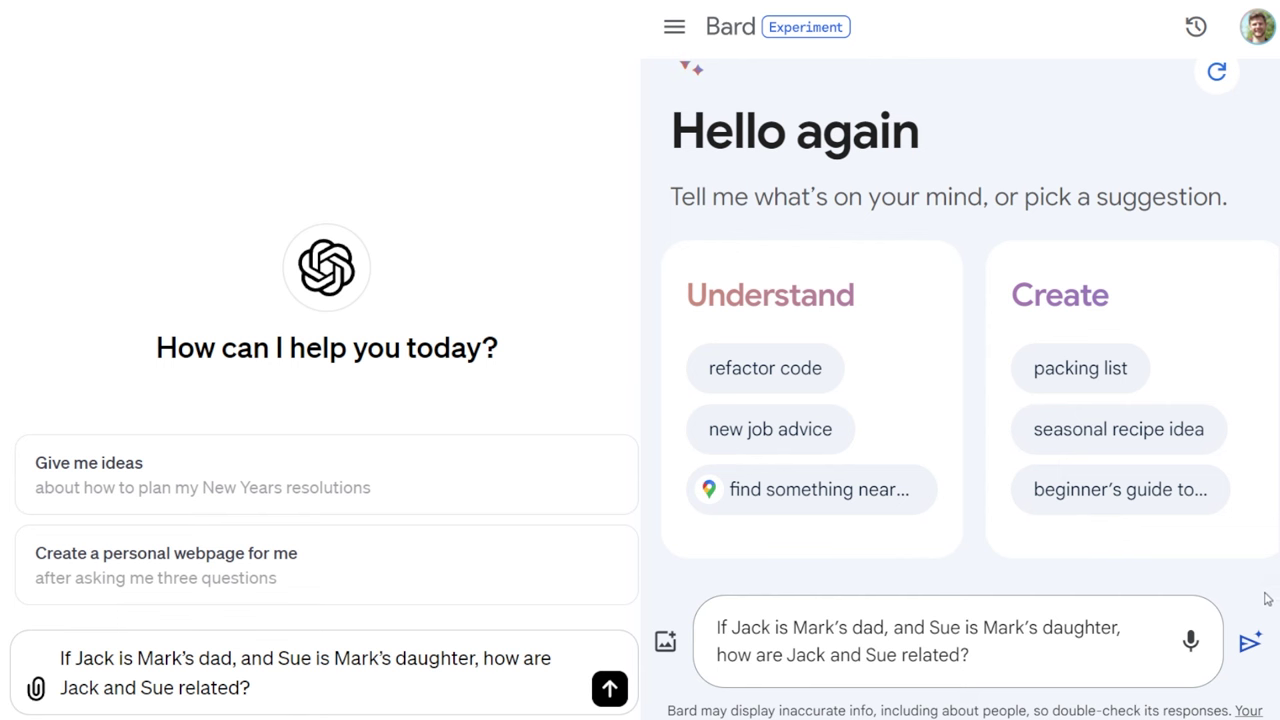
pyautogui.click(1250, 642)
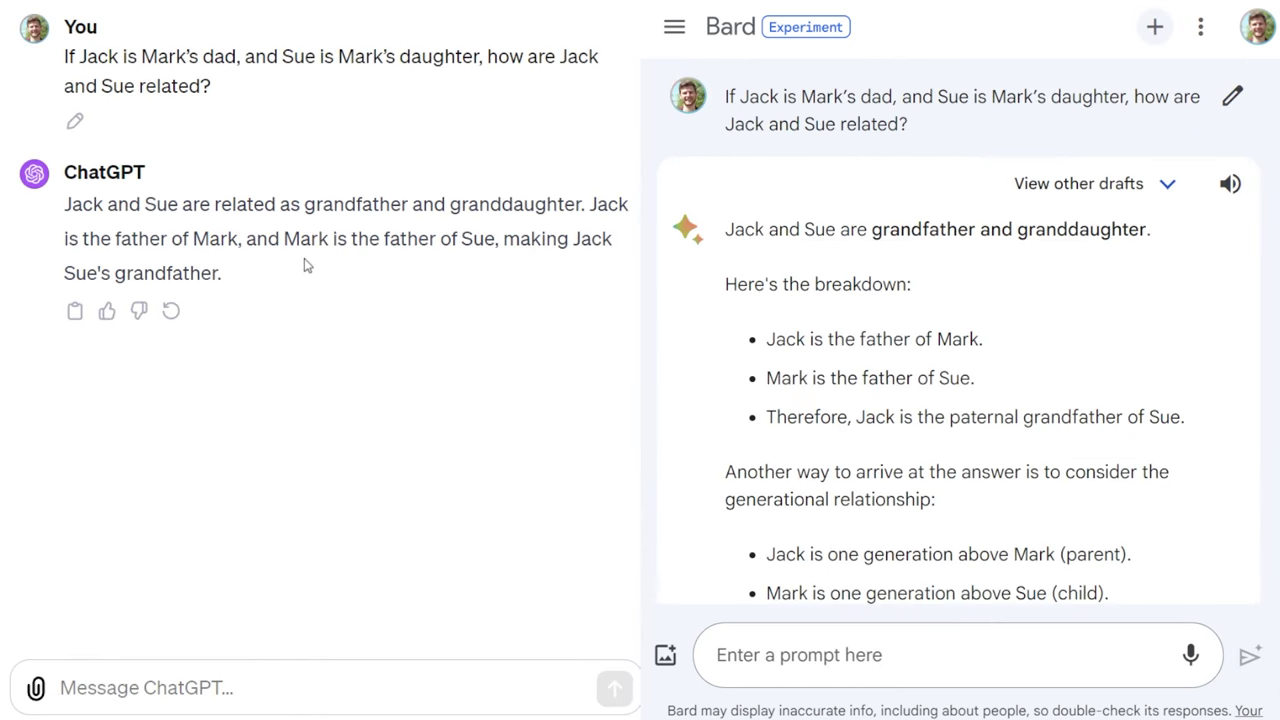
pyautogui.scroll(-2, 1103, 337)
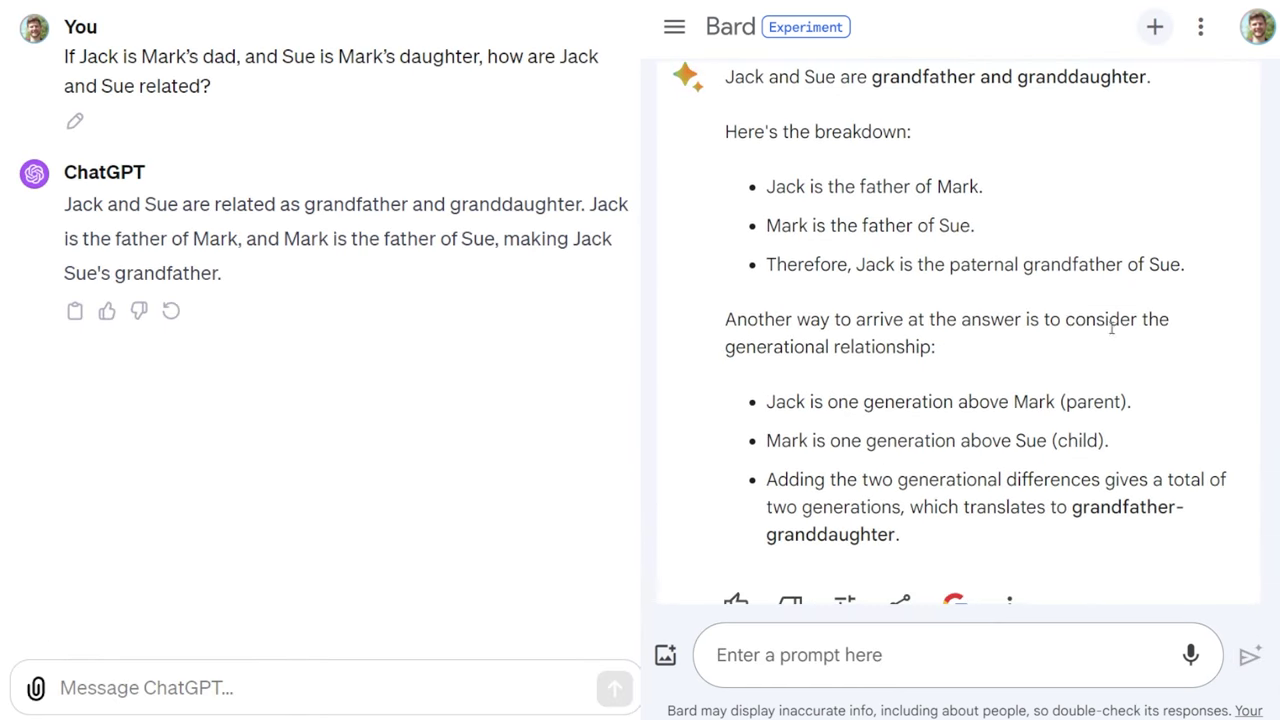
pyautogui.scroll(1, 1110, 327)
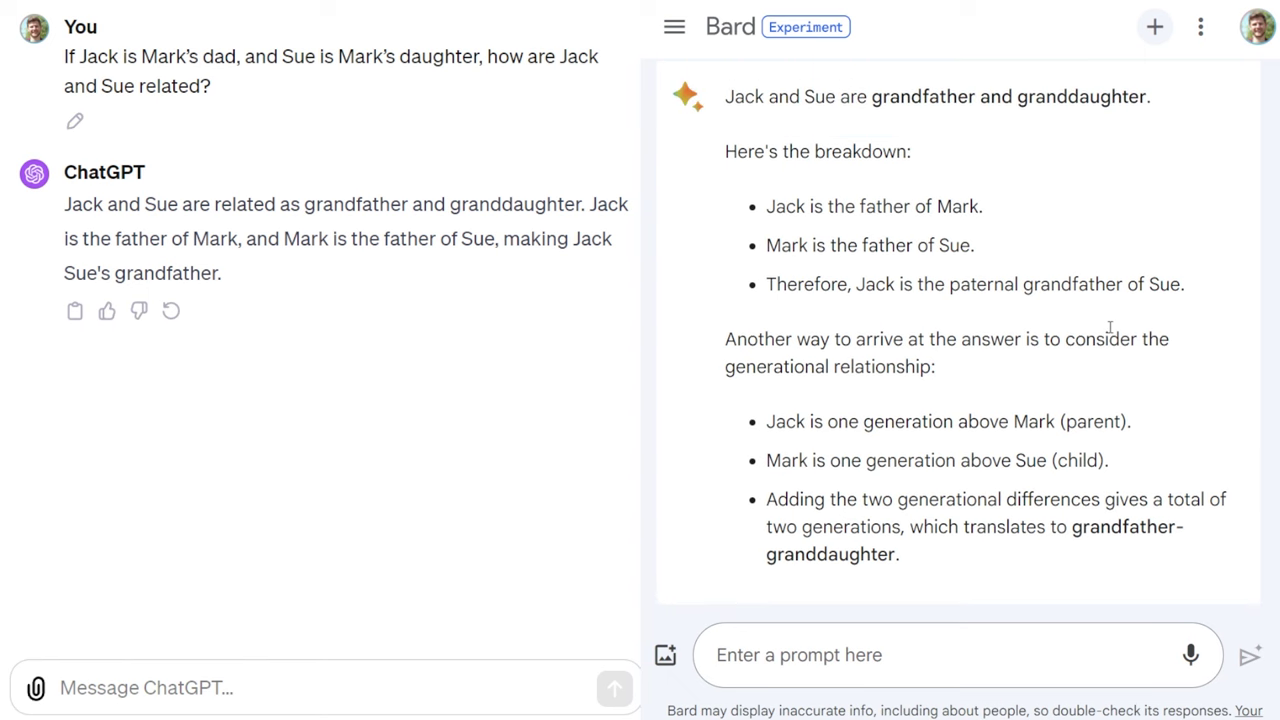
pyautogui.scroll(-1, 1110, 327)
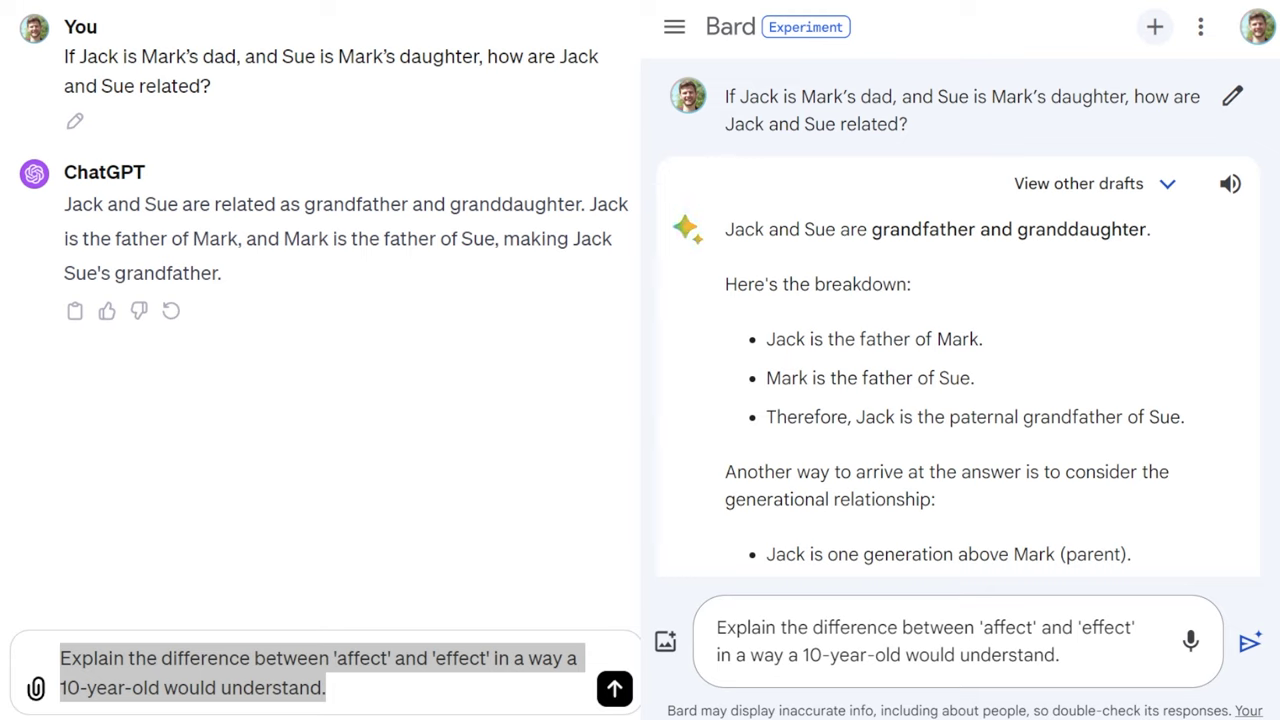
# Step: Ask both chatbots to explain the difference between 'affect' and 'effect' in a way a 10-year-old would understand, and read the explanations
pyautogui.click(1250, 645)
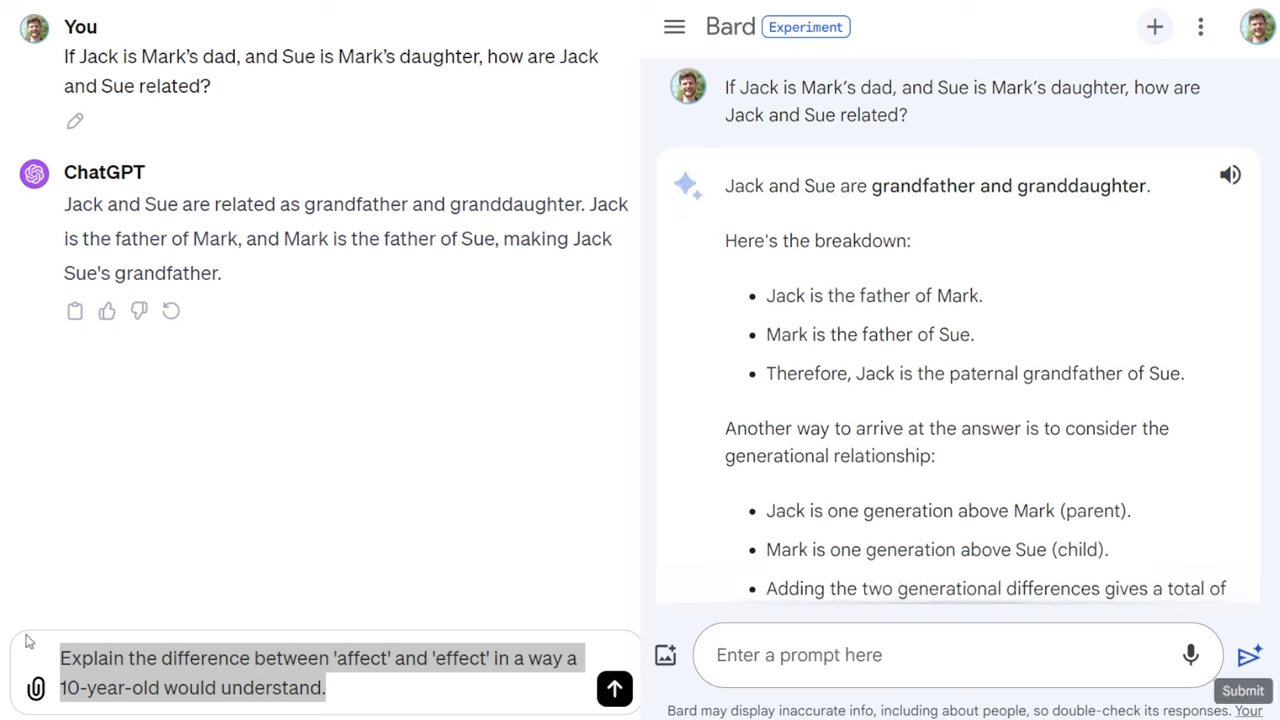
pyautogui.click(608, 696)
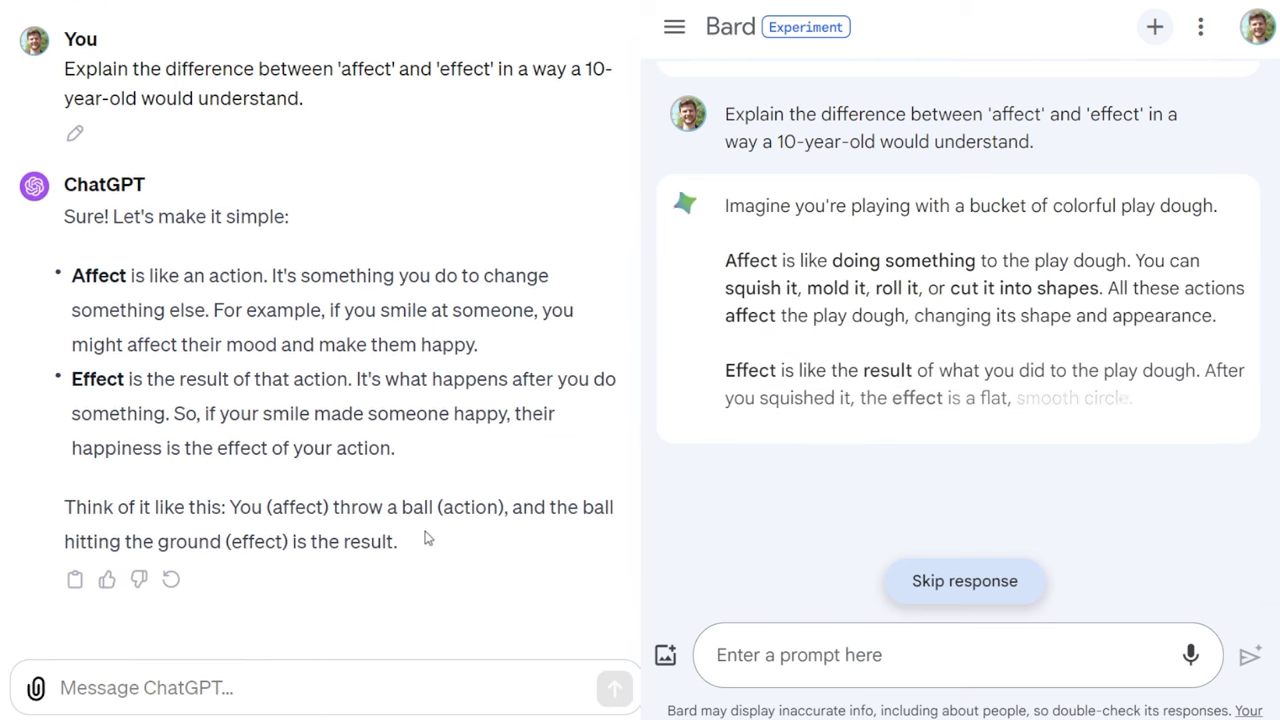
pyautogui.scroll(-2, 1016, 375)
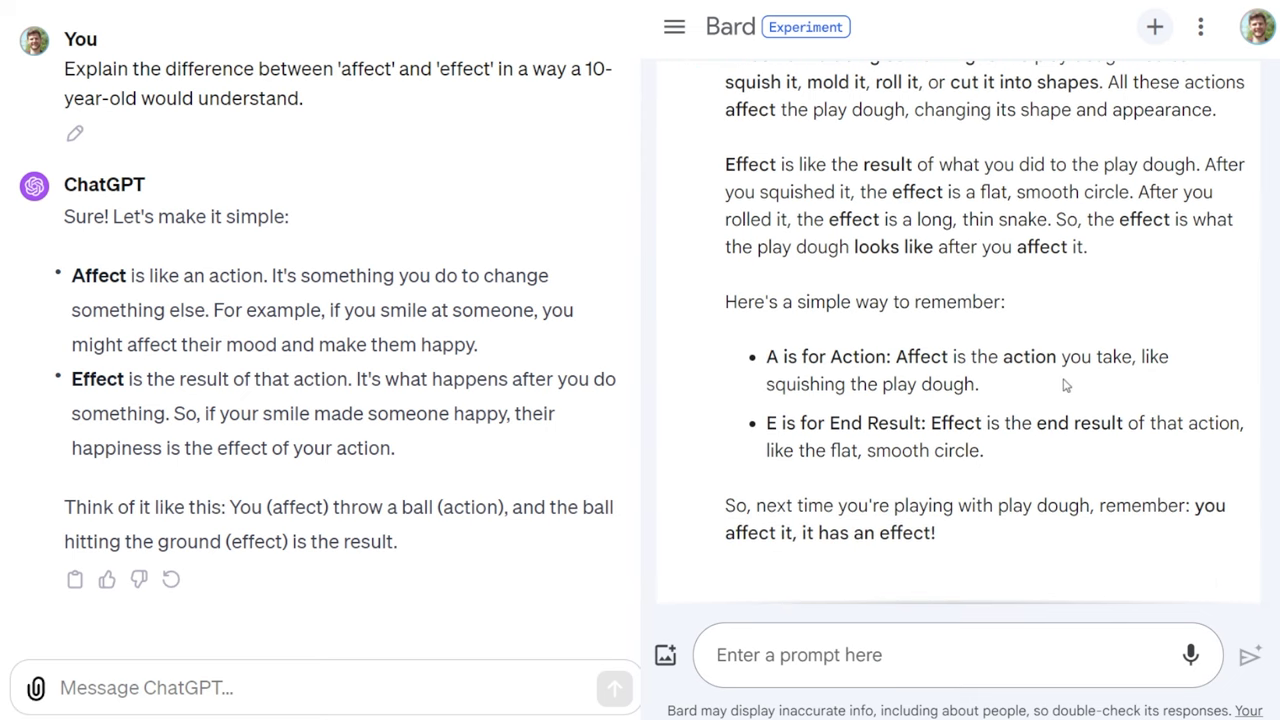
# Step: Ask both chatbots for a Cauliflower Macaroni and Cheese recipe for 4 people, for a dinner party with gluten-free, vegetarian guests
pyautogui.write("I'm hosting a dinner party with people that are gluten-free, vegetarian. Please give me a recipe for Cauliflower Macaroni and Cheese for 4 people.")
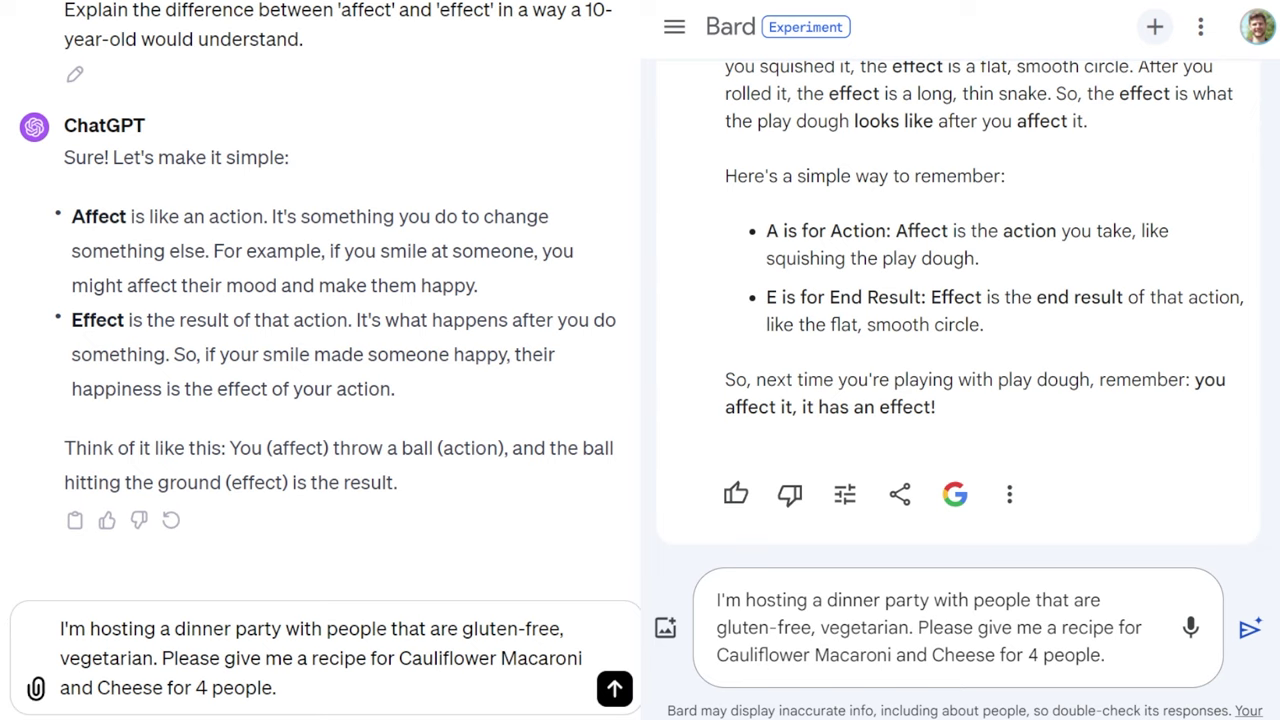
pyautogui.click(1250, 628)
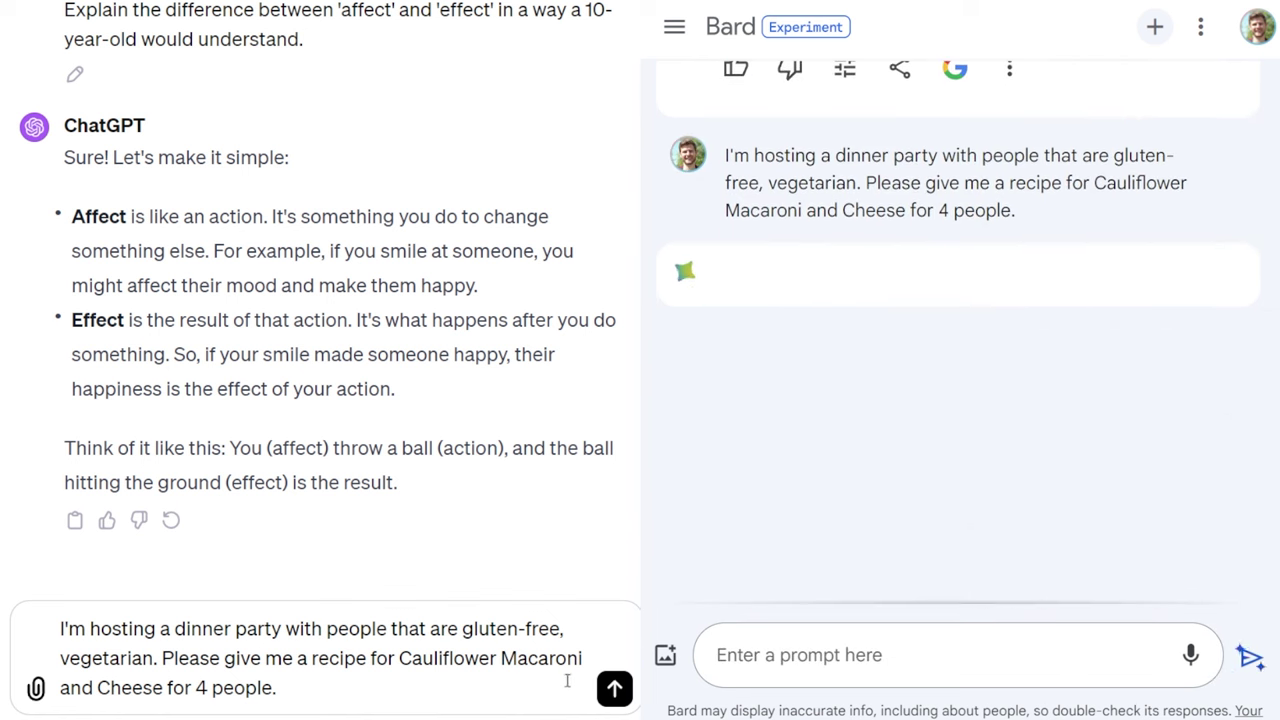
pyautogui.click(614, 688)
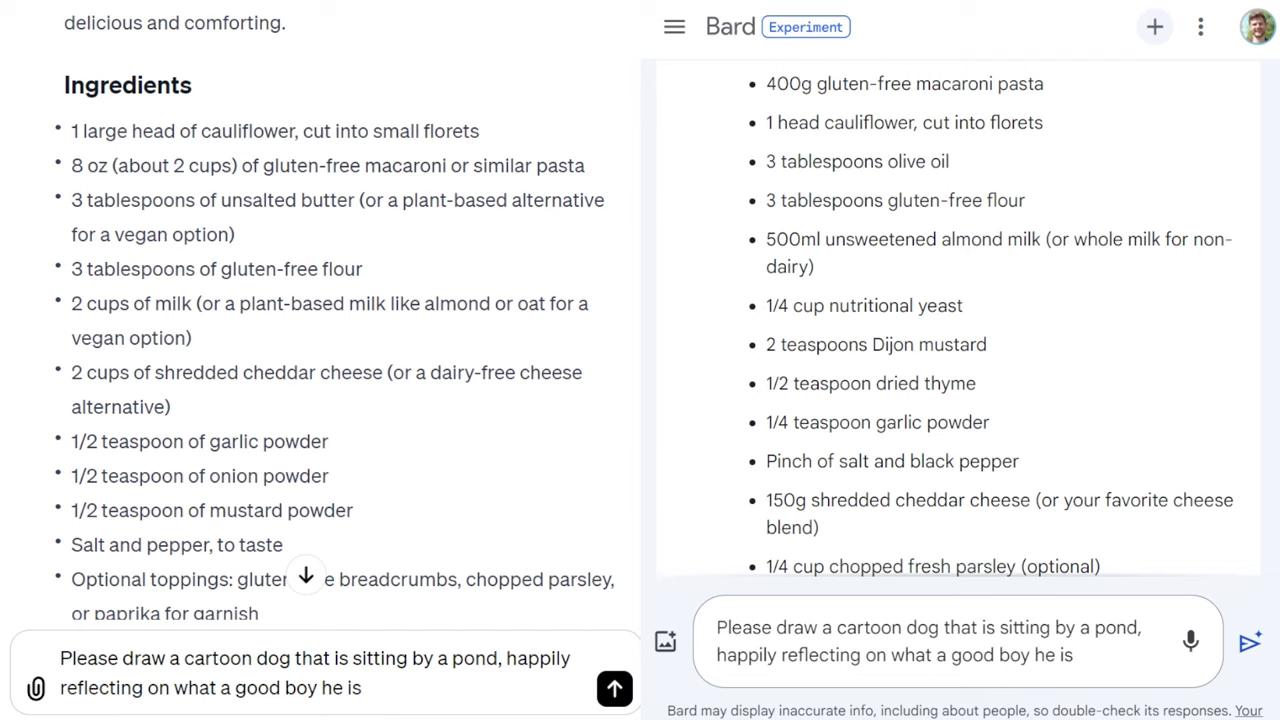
# Step: Ask both chatbots to draw a cartoon dog sitting by a pond, happily reflecting on what a good boy he is, and view the drawings
pyautogui.click(1250, 642)
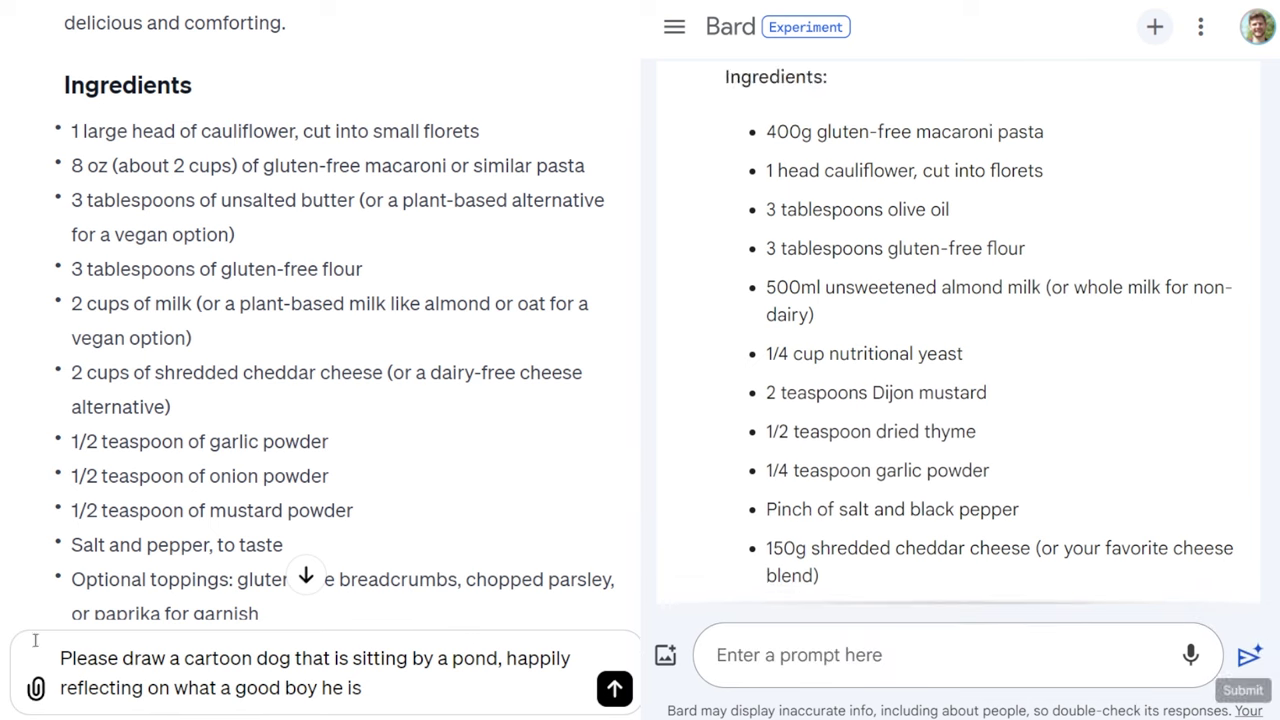
pyautogui.click(614, 688)
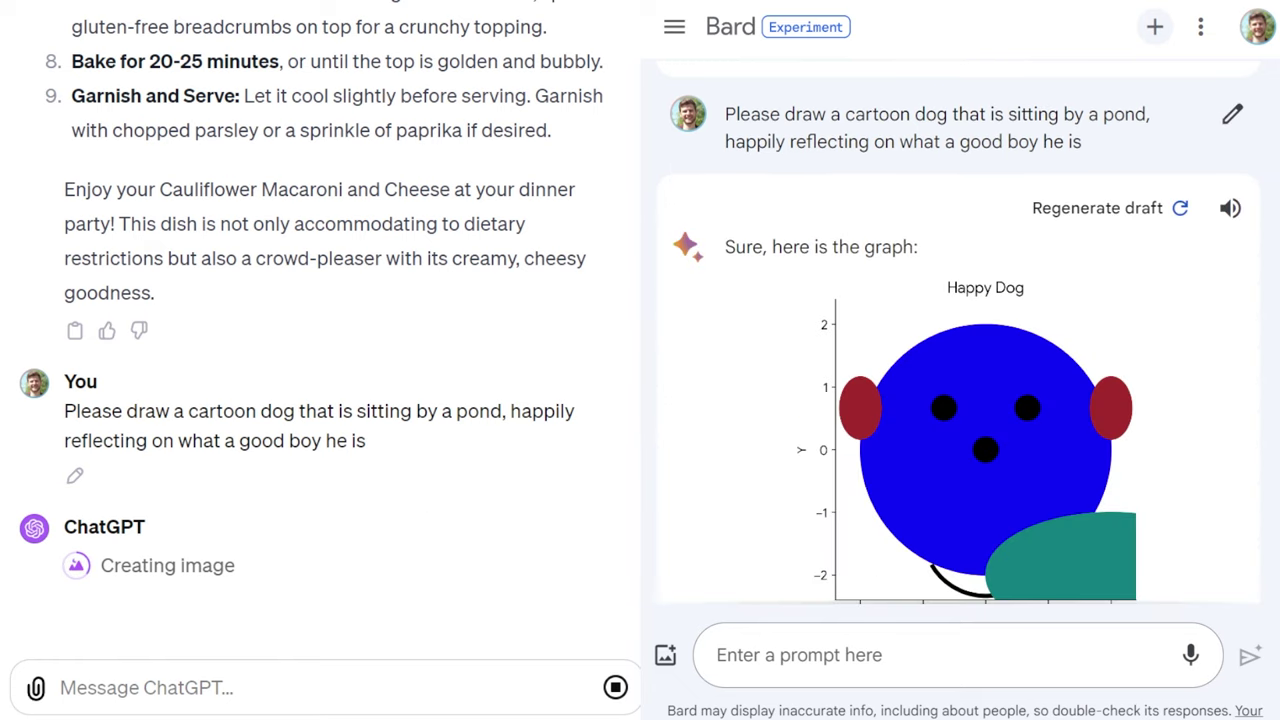
pyautogui.scroll(-3, 1075, 218)
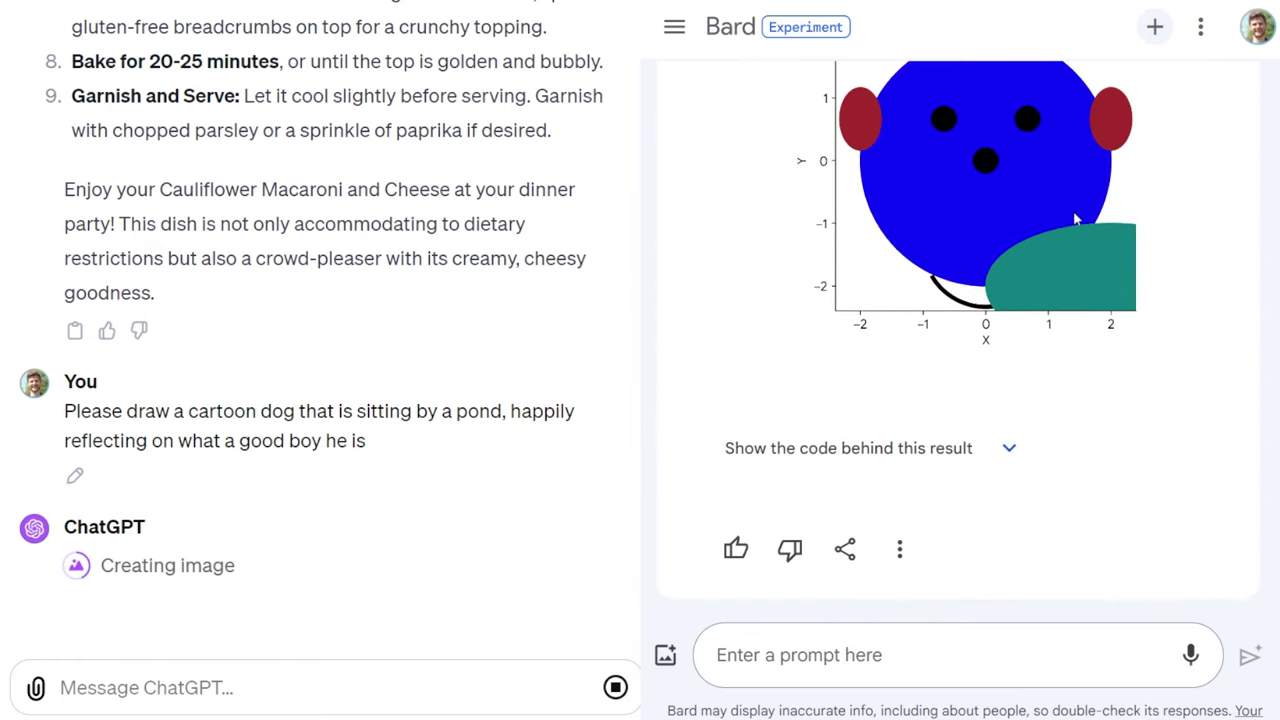
pyautogui.scroll(3, 1075, 218)
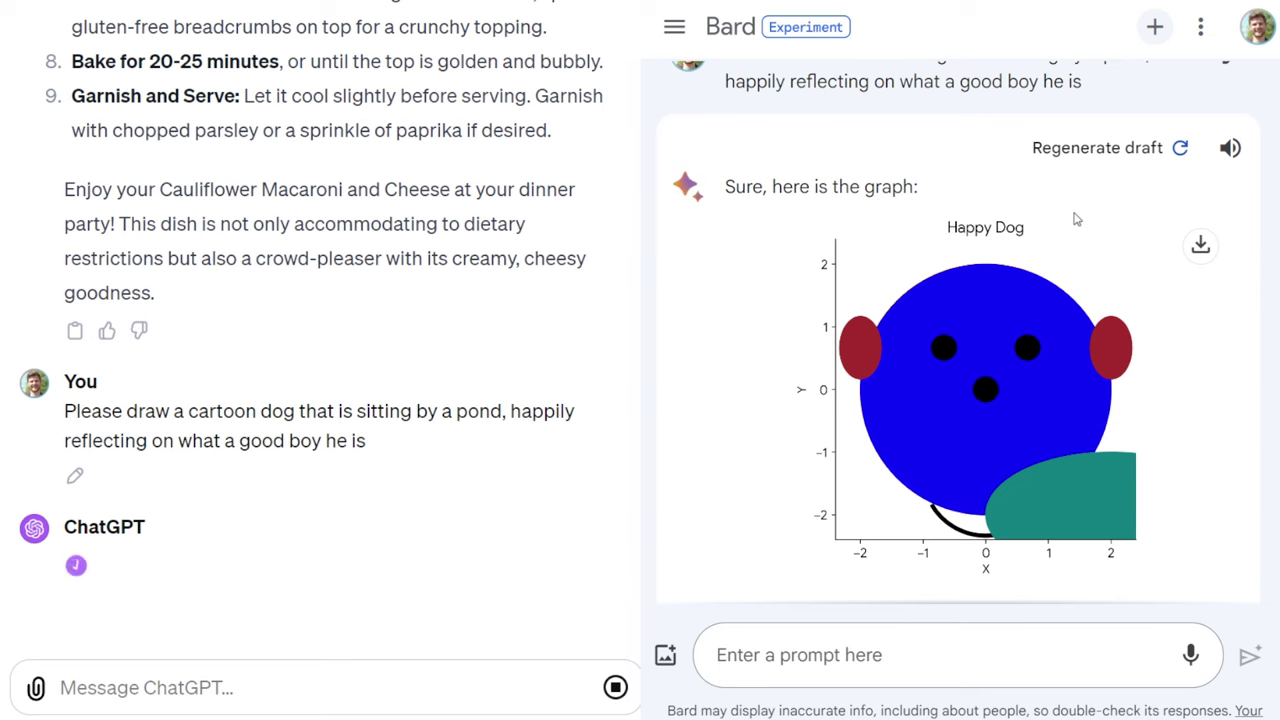
pyautogui.scroll(-5, 286, 300)
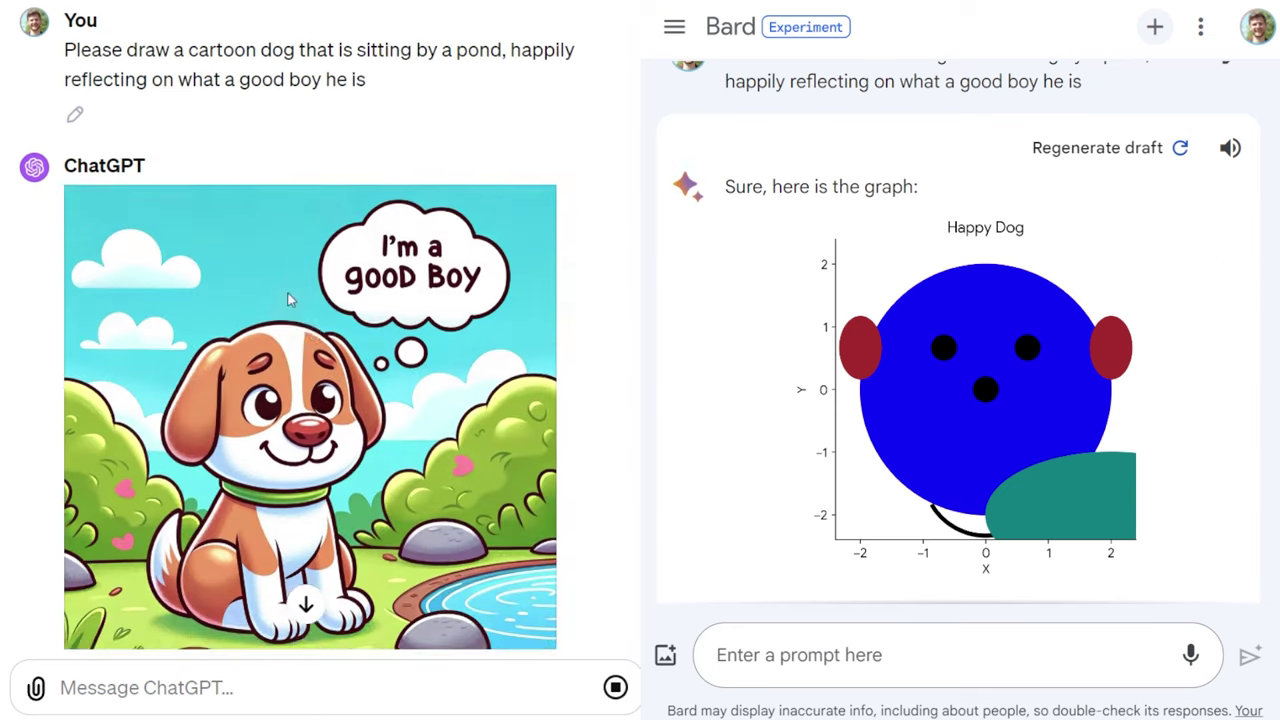
pyautogui.scroll(-3, 368, 282)
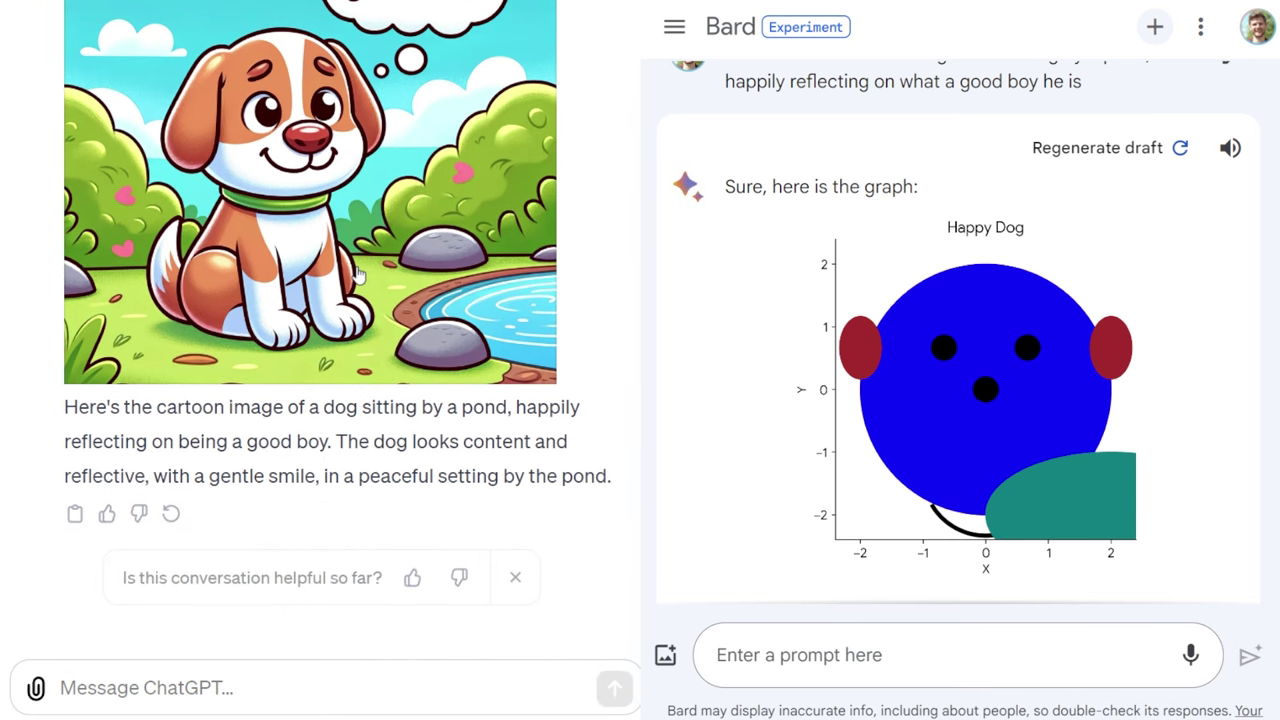
pyautogui.scroll(1, 356, 276)
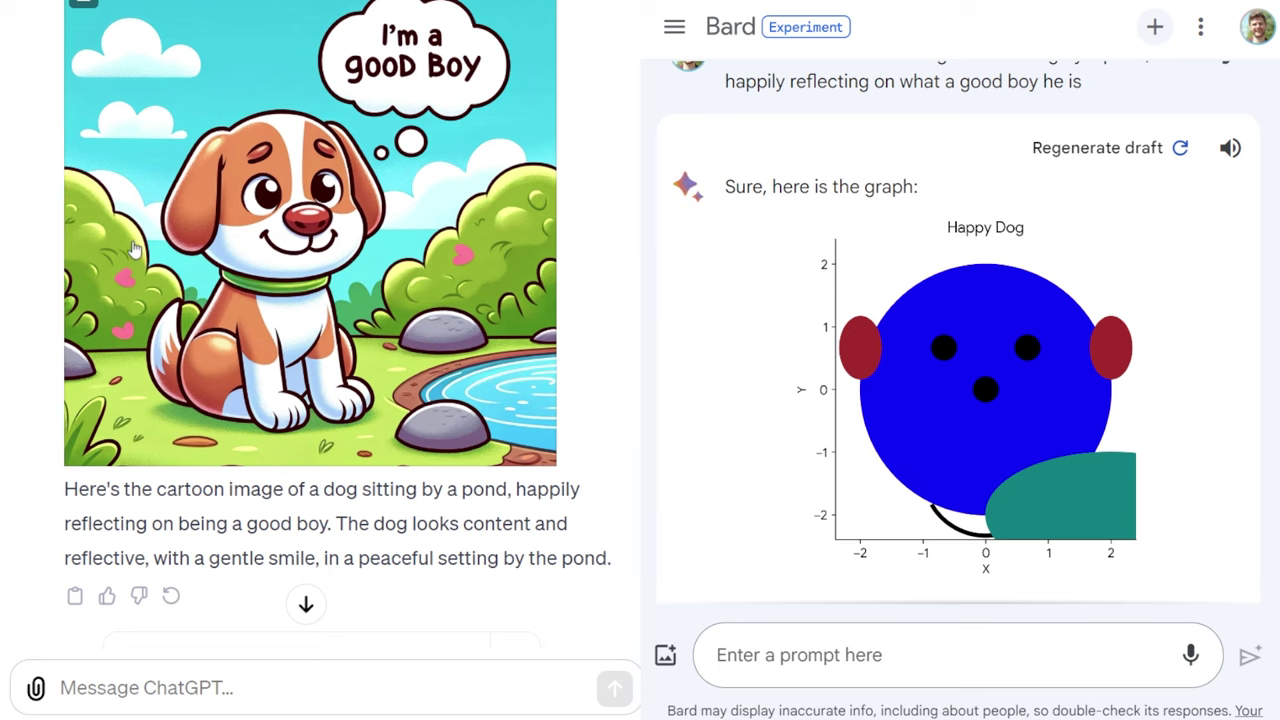
pyautogui.scroll(1, 160, 268)
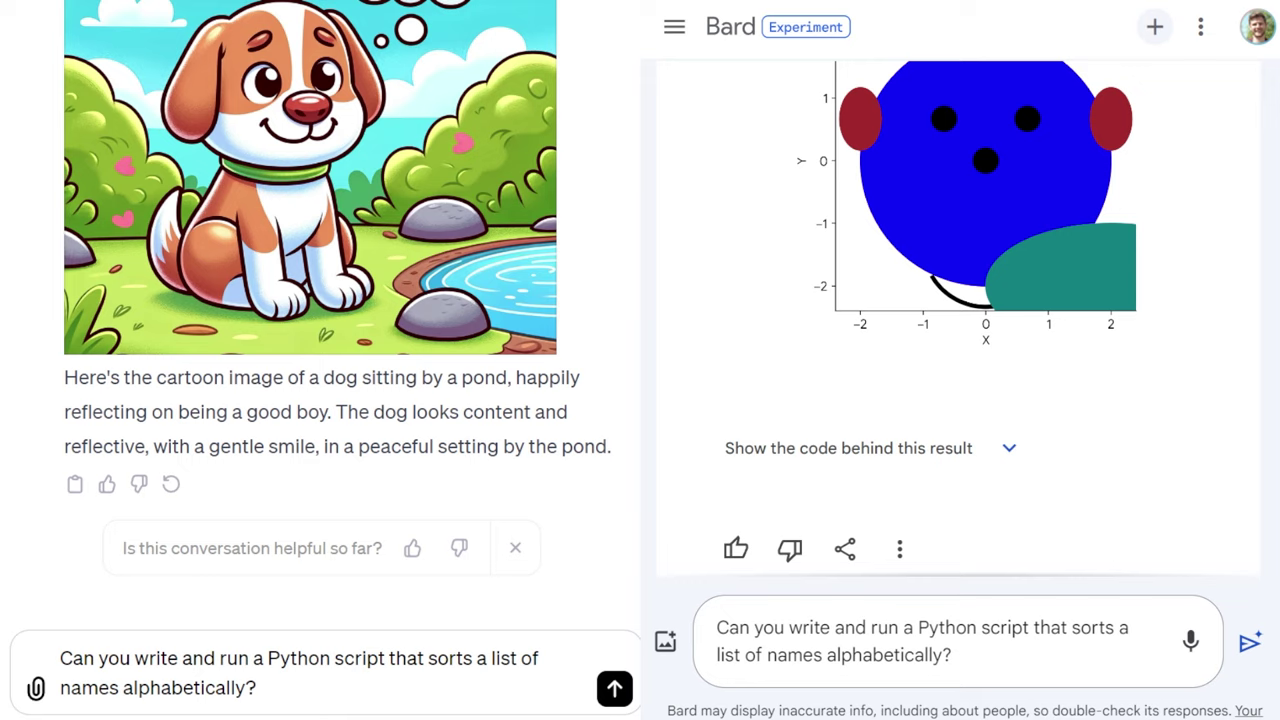
# Step: Ask both chatbots to write and run a Python script that sorts a list of names alphabetically, and review the responses
pyautogui.click(1250, 643)
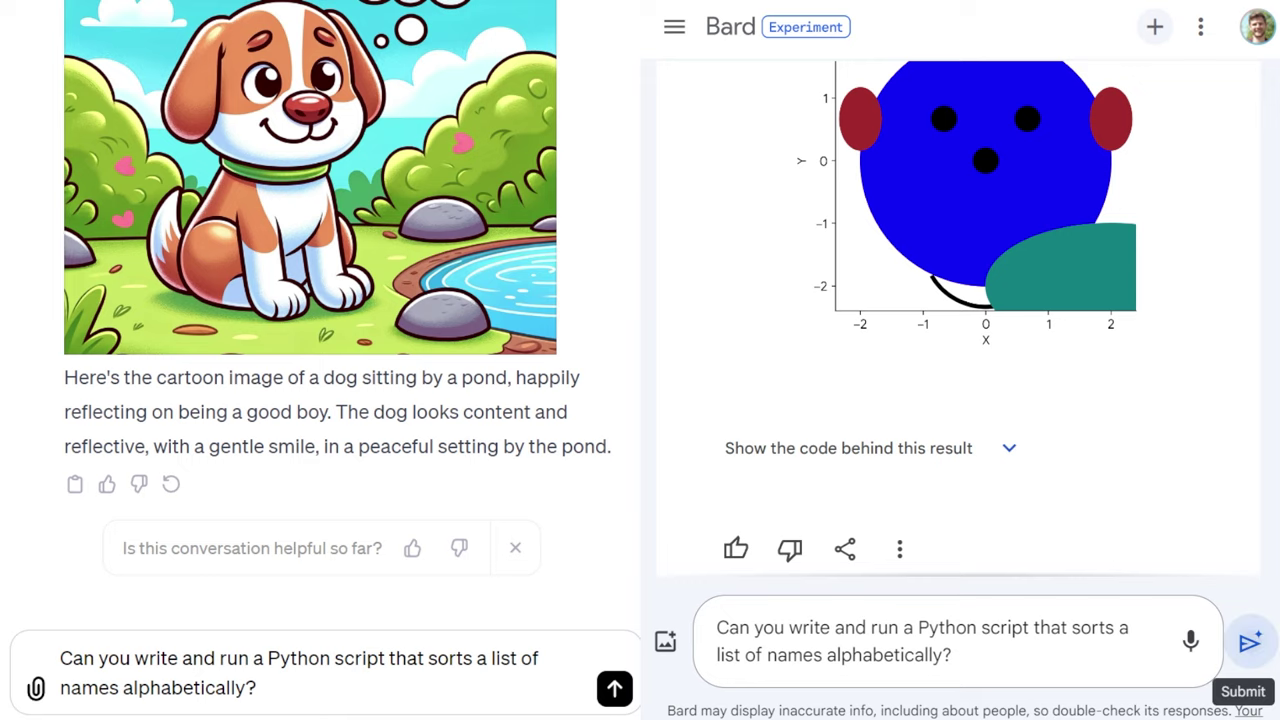
pyautogui.click(614, 688)
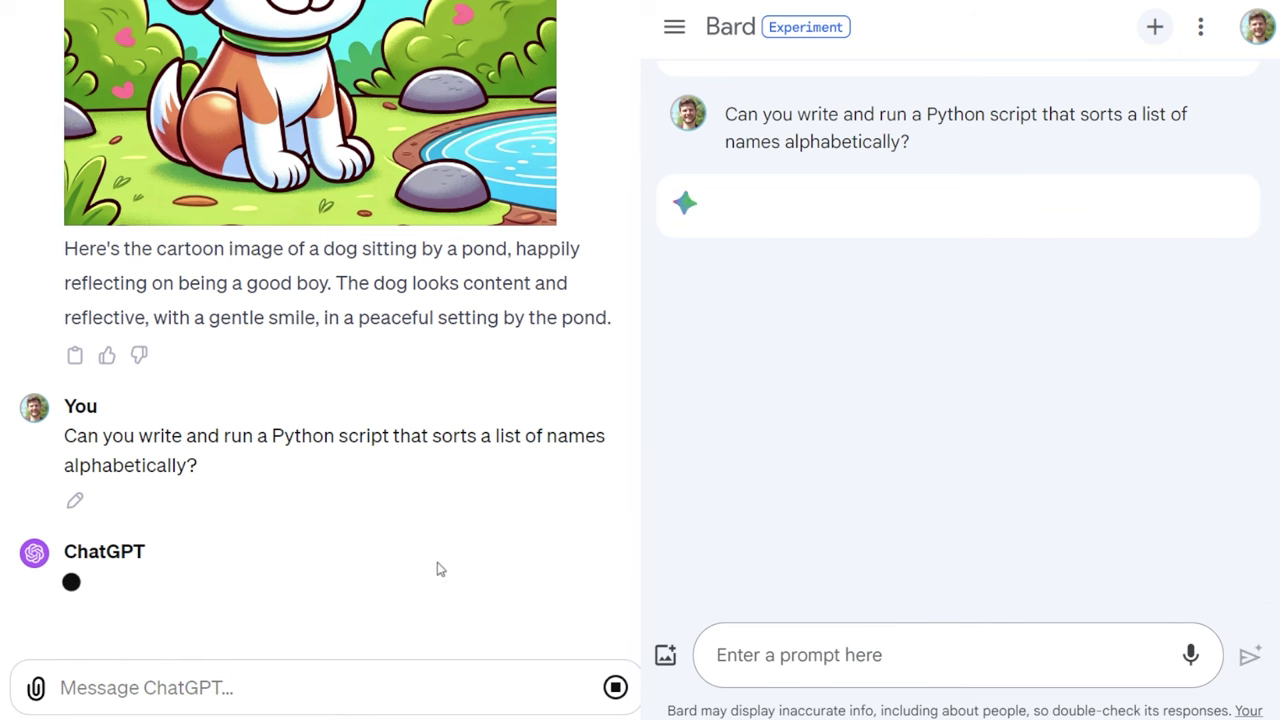
pyautogui.scroll(-3, 1115, 393)
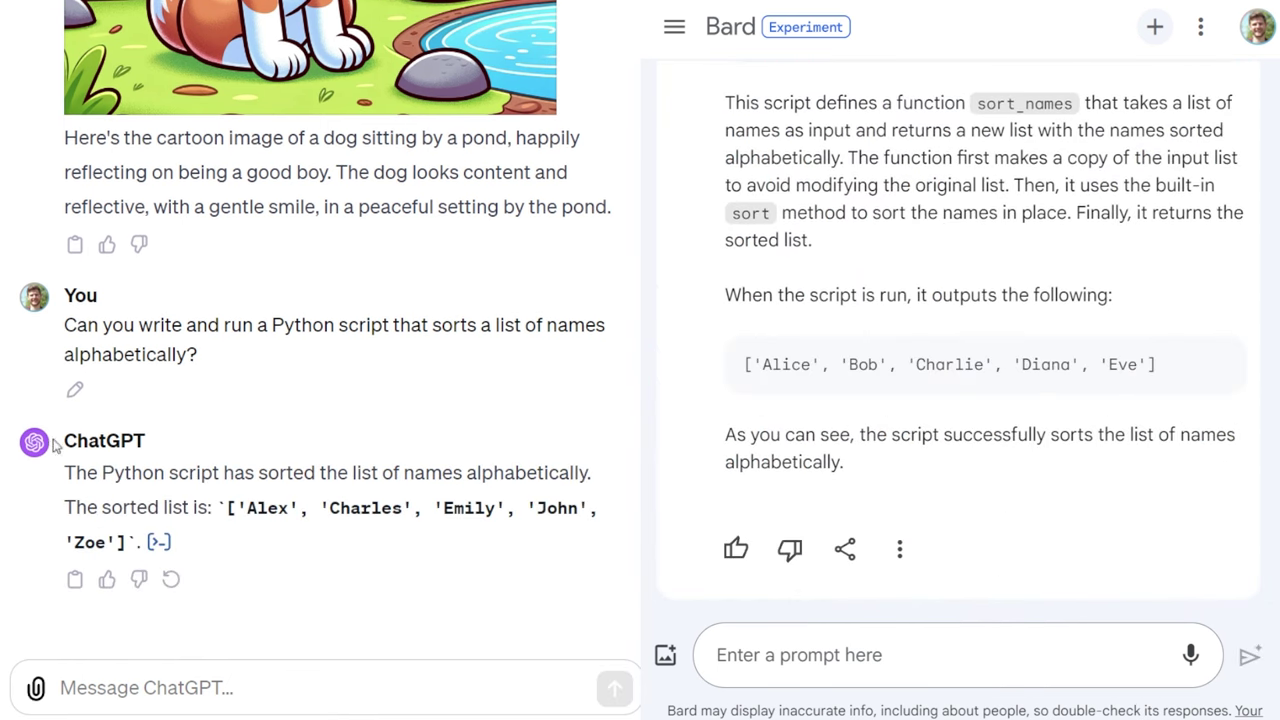
pyautogui.scroll(10, 1098, 428)
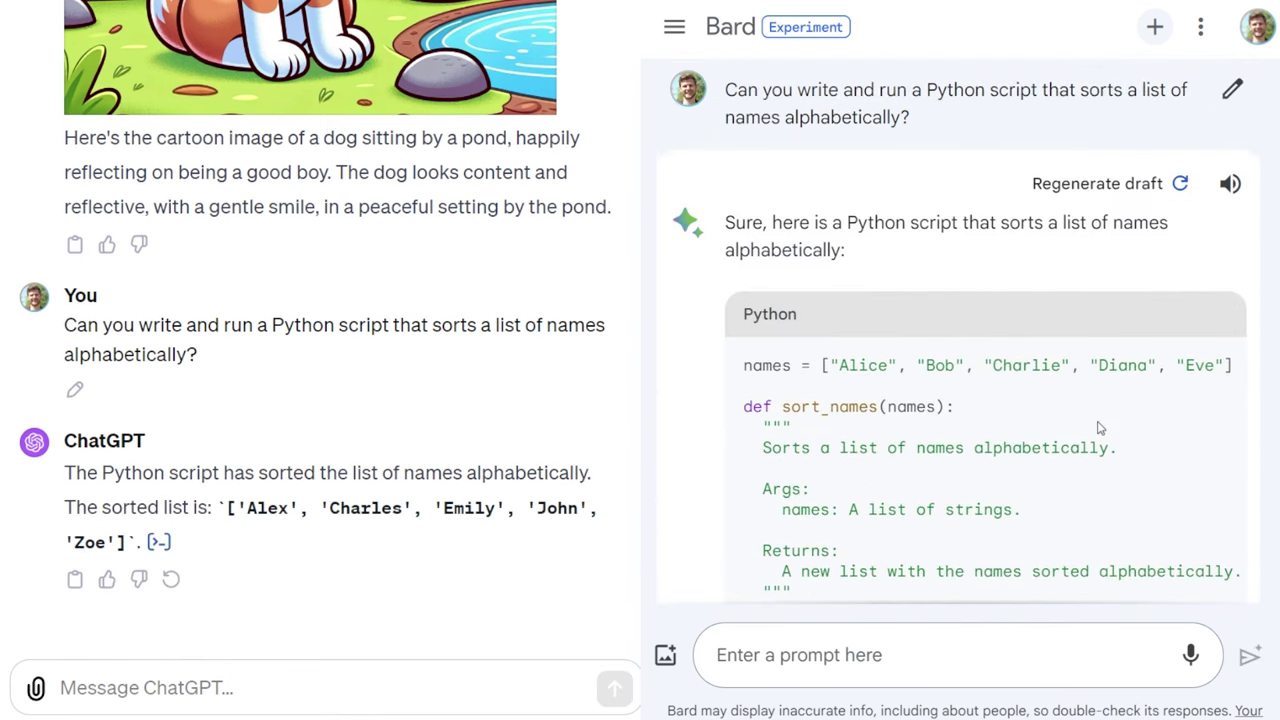
pyautogui.scroll(-5, 1097, 428)
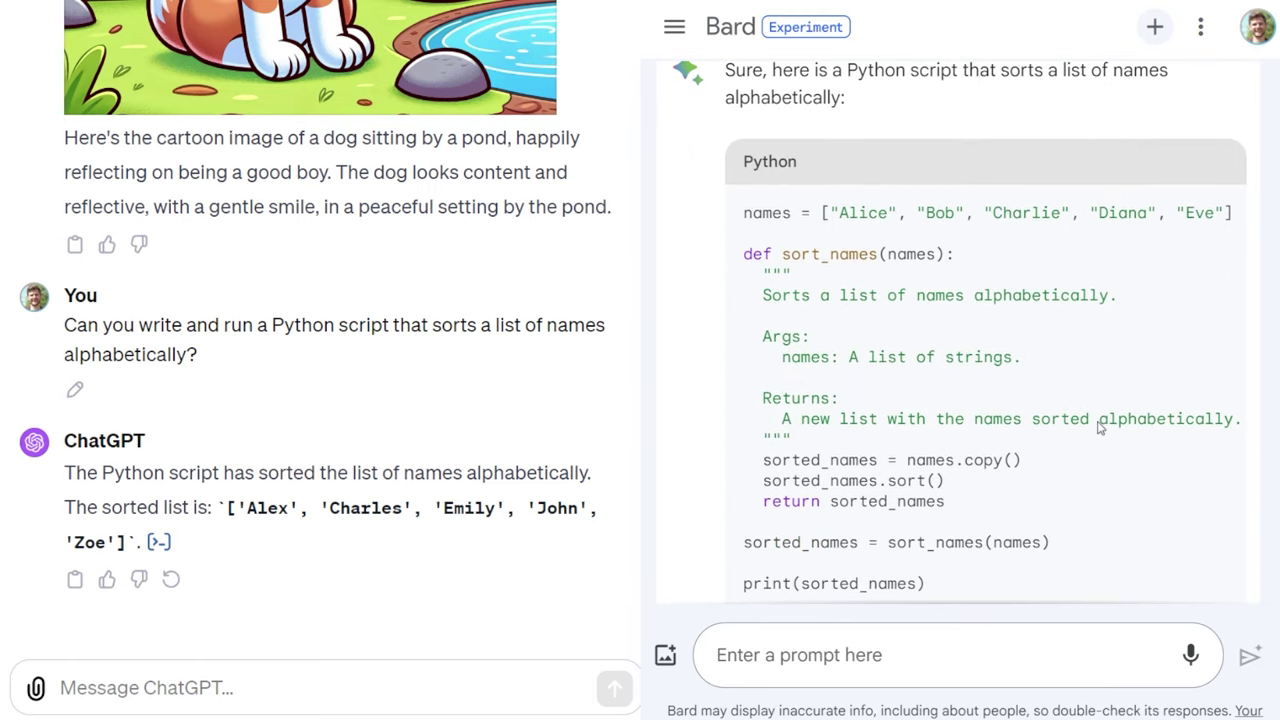
pyautogui.scroll(-1, 1095, 426)
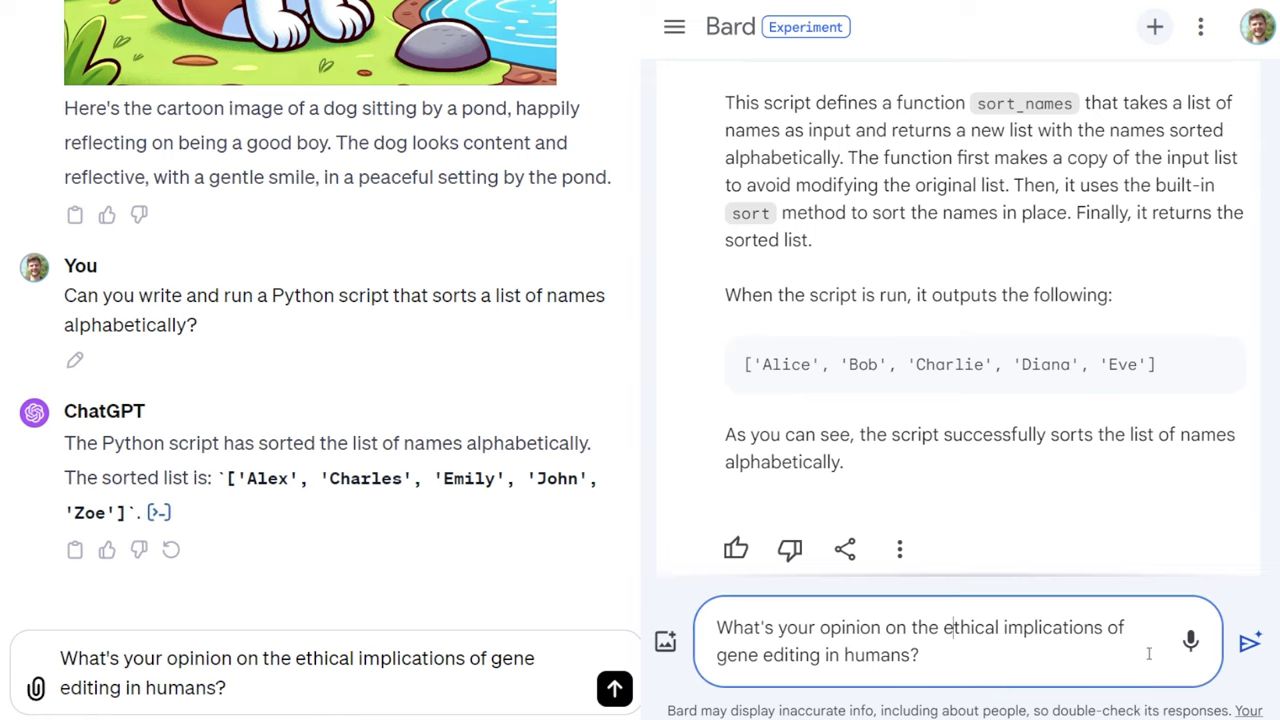
# Step: Ask both chatbots their opinion on the ethical implications of gene editing in humans, and read through the answers
pyautogui.click(1249, 643)
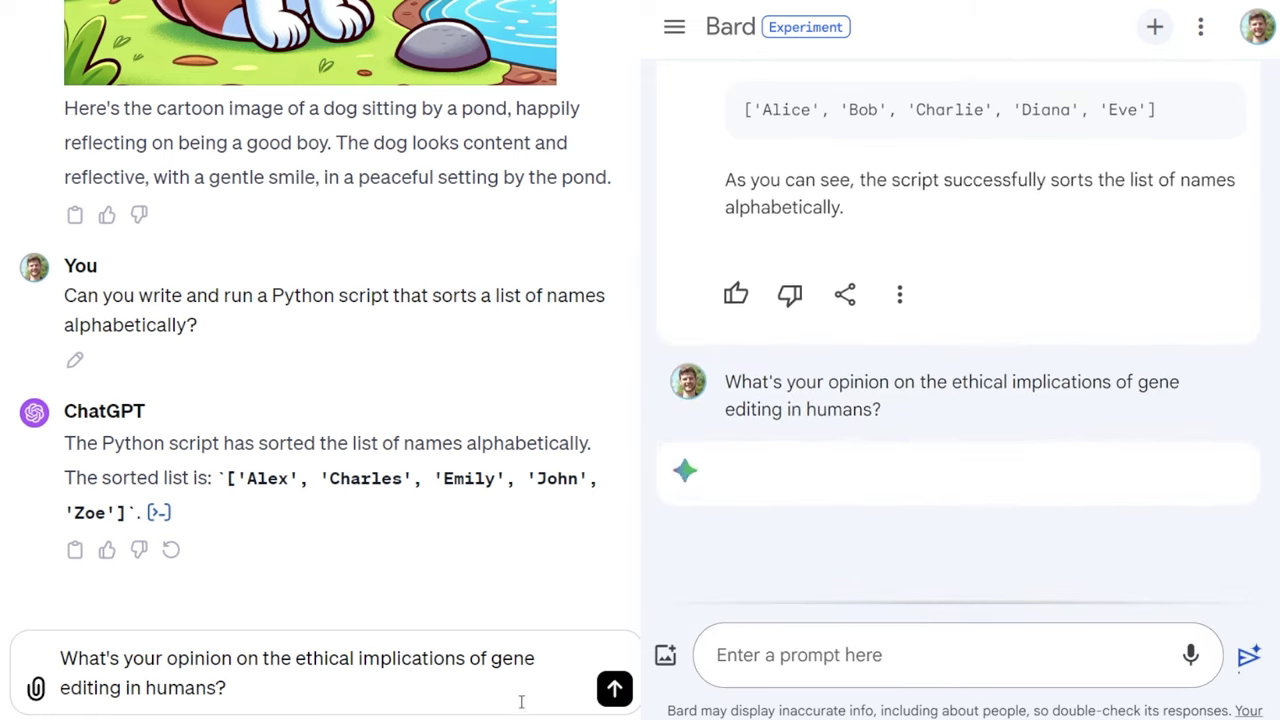
pyautogui.click(612, 694)
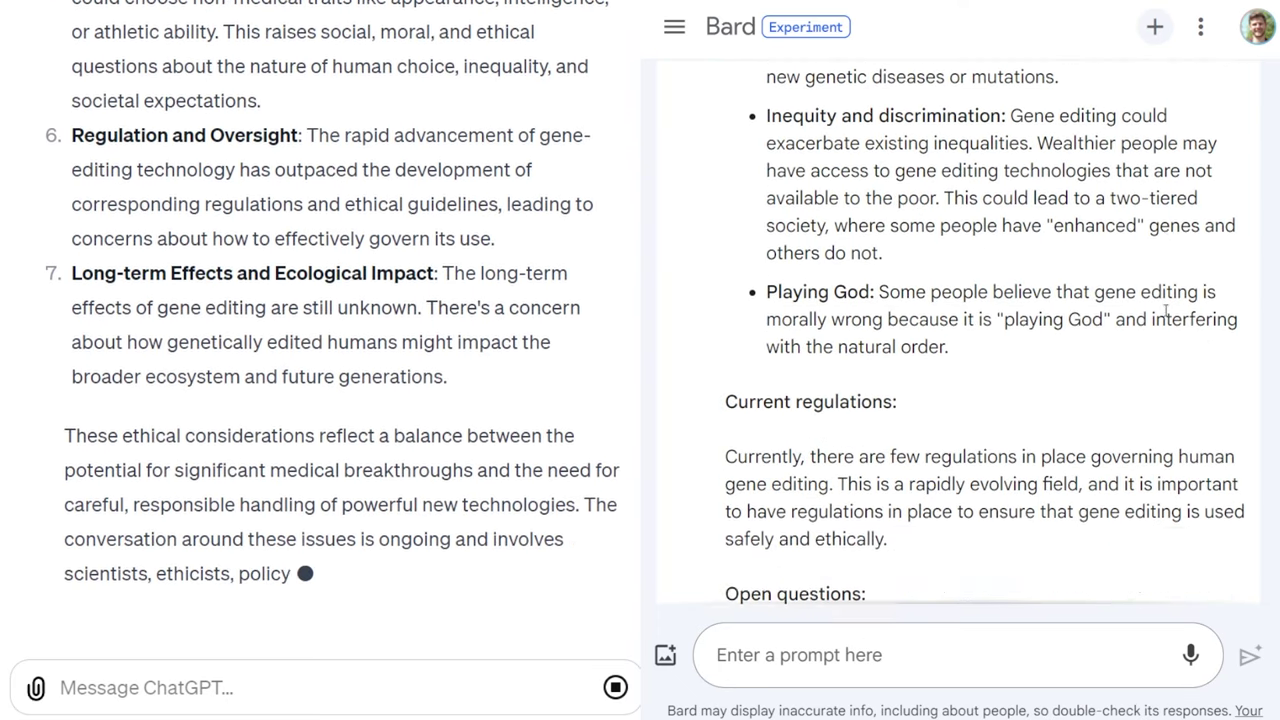
pyautogui.scroll(10, 214, 302)
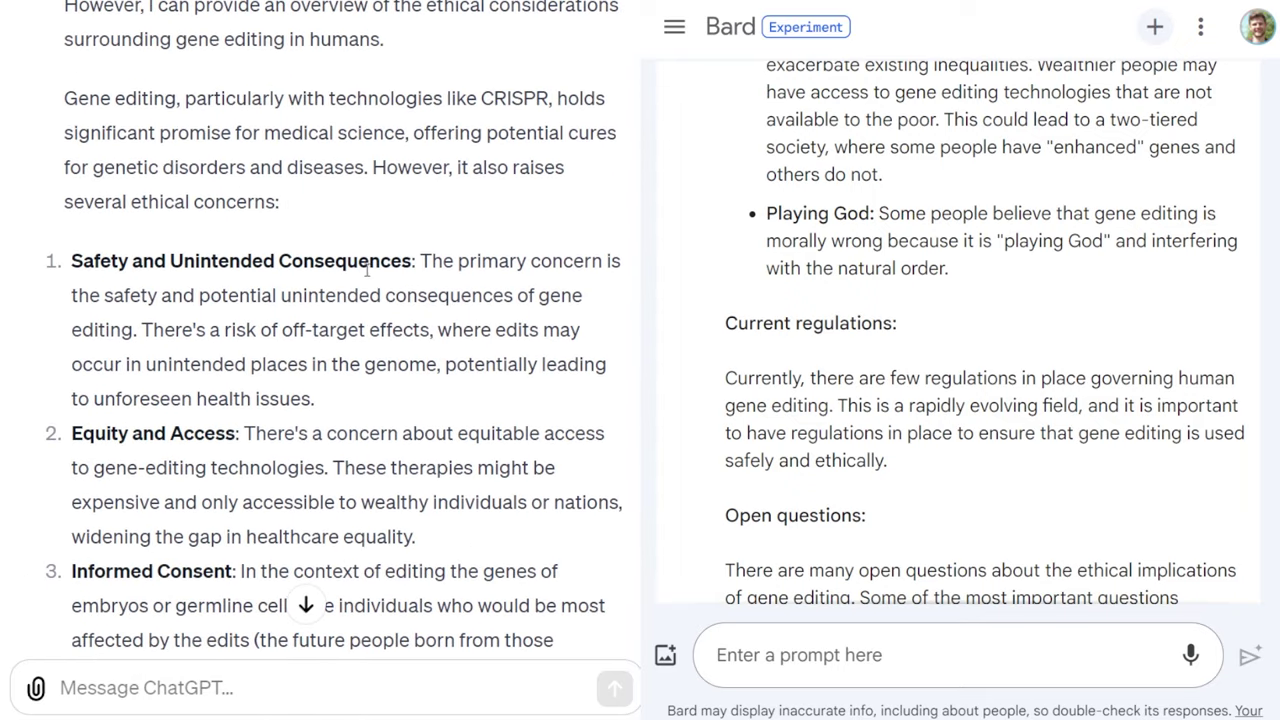
pyautogui.scroll(-2, 258, 322)
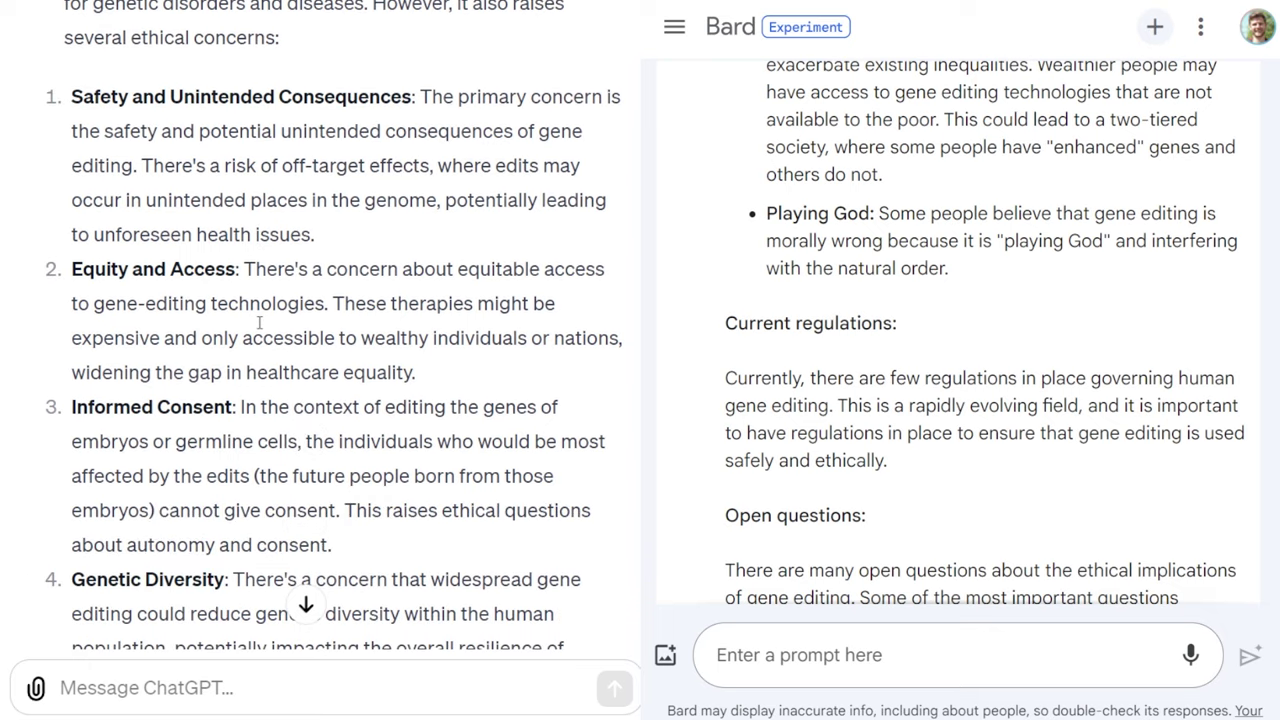
pyautogui.scroll(-6, 258, 328)
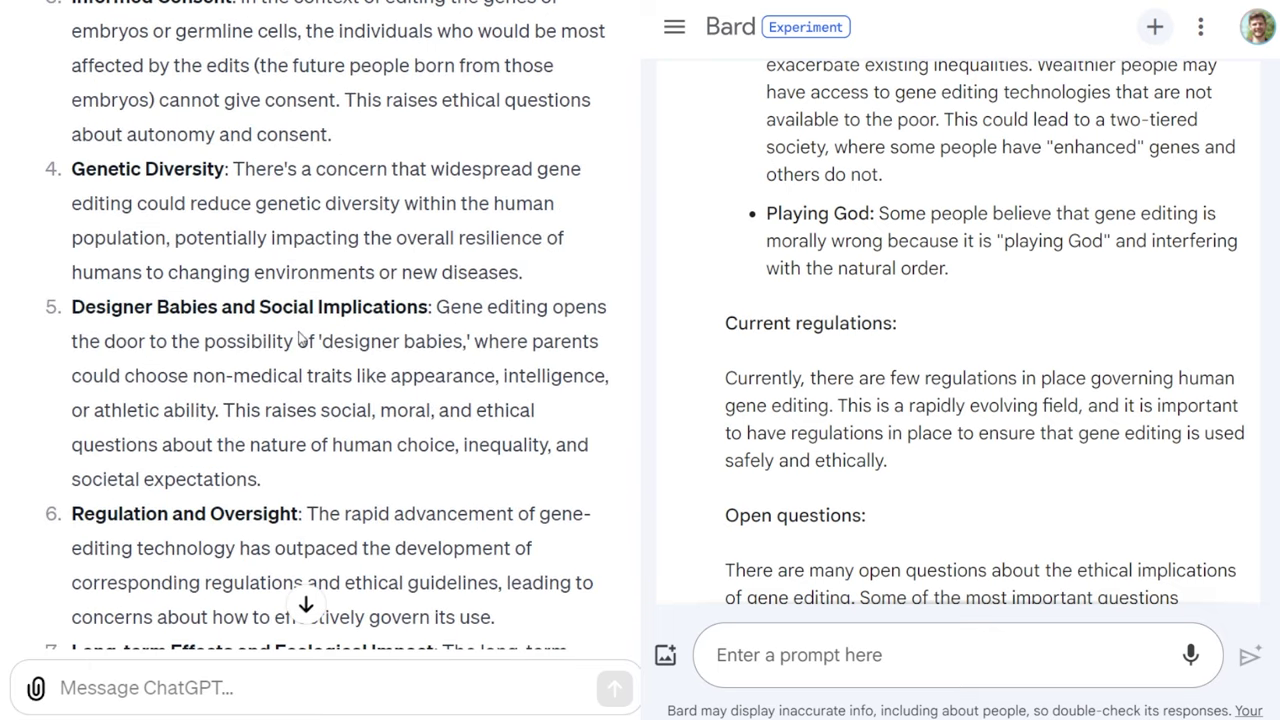
pyautogui.scroll(-2, 301, 339)
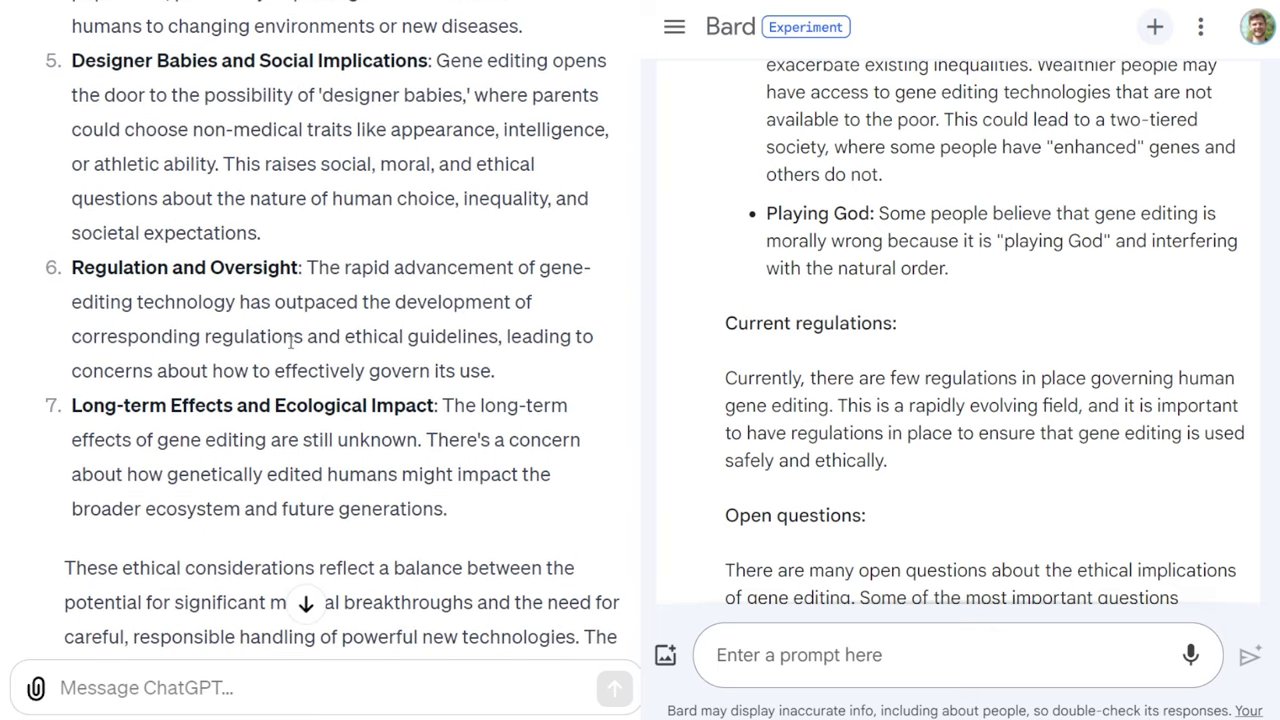
pyautogui.scroll(-2, 291, 342)
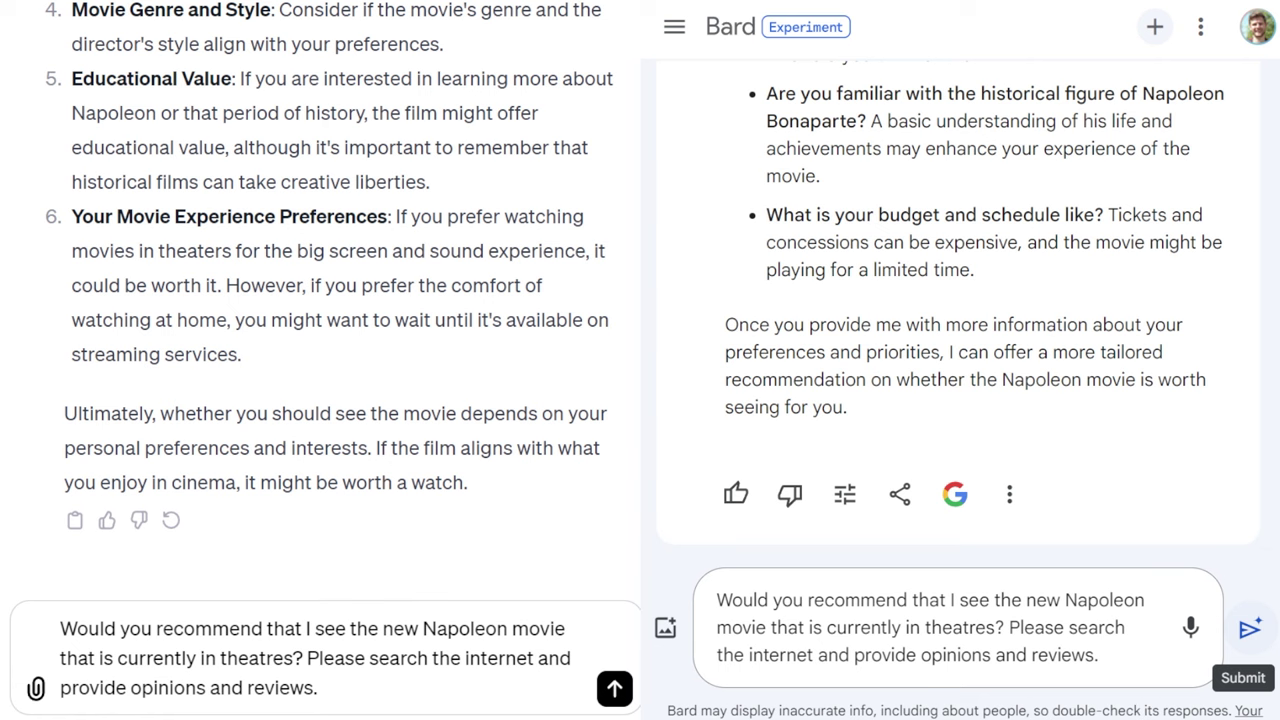
# Step: Ask both chatbots whether to see the new Napoleon movie currently in theatres, requesting an internet search with opinions and reviews
pyautogui.click(1250, 628)
pyautogui.click(614, 688)
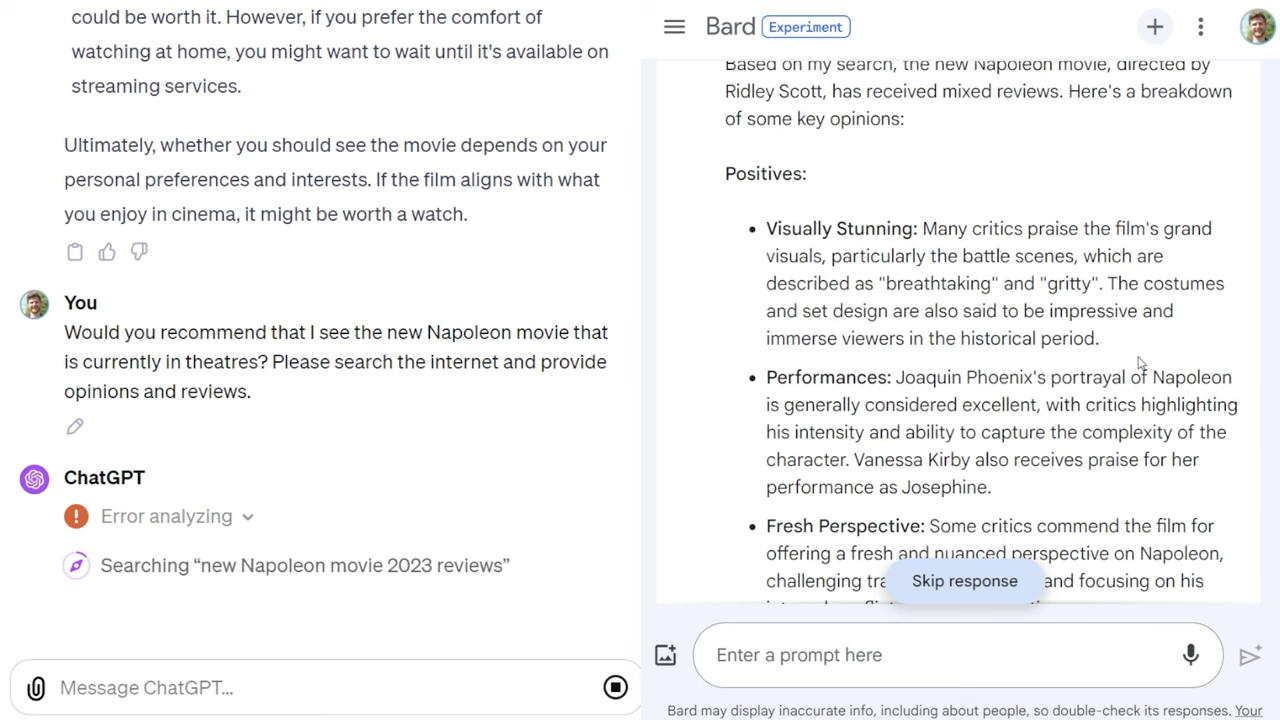
# Step: Read through Bard's answer on the Napoleon movie, from the positives to the conclusion and additional resources, alongside ChatGPT's answer
pyautogui.scroll(1, 1140, 362)
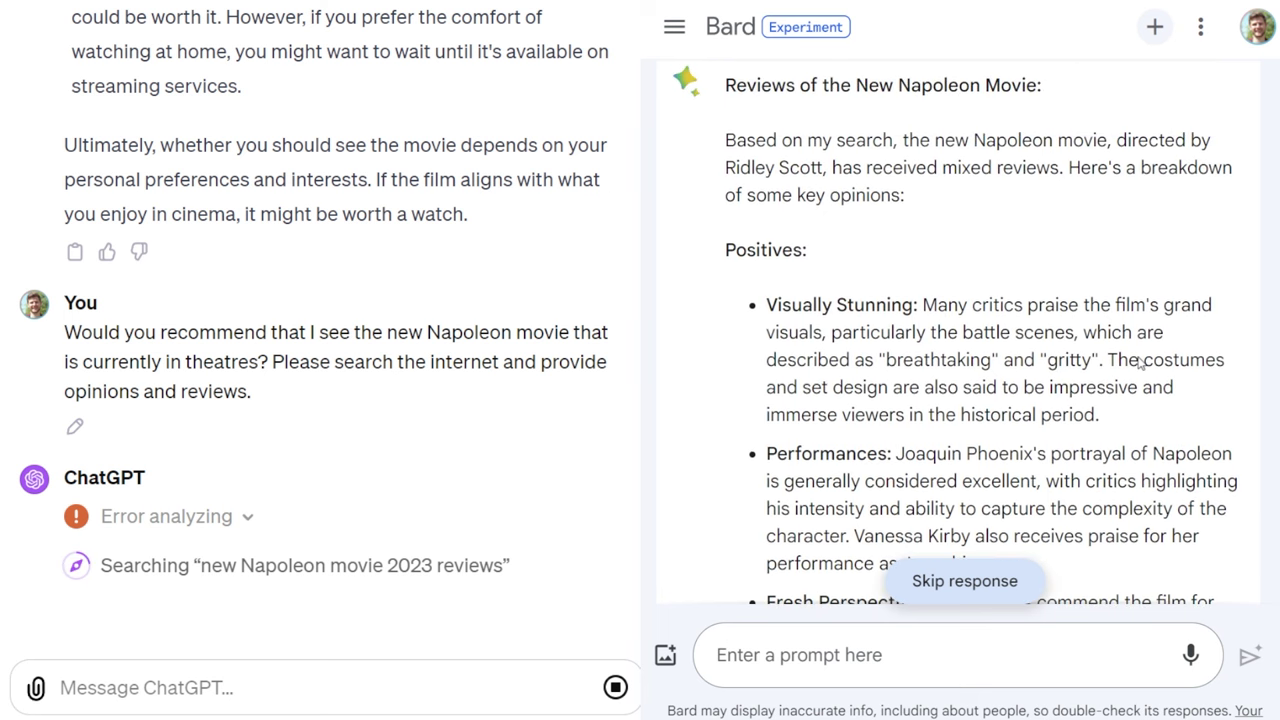
pyautogui.scroll(-7, 1140, 362)
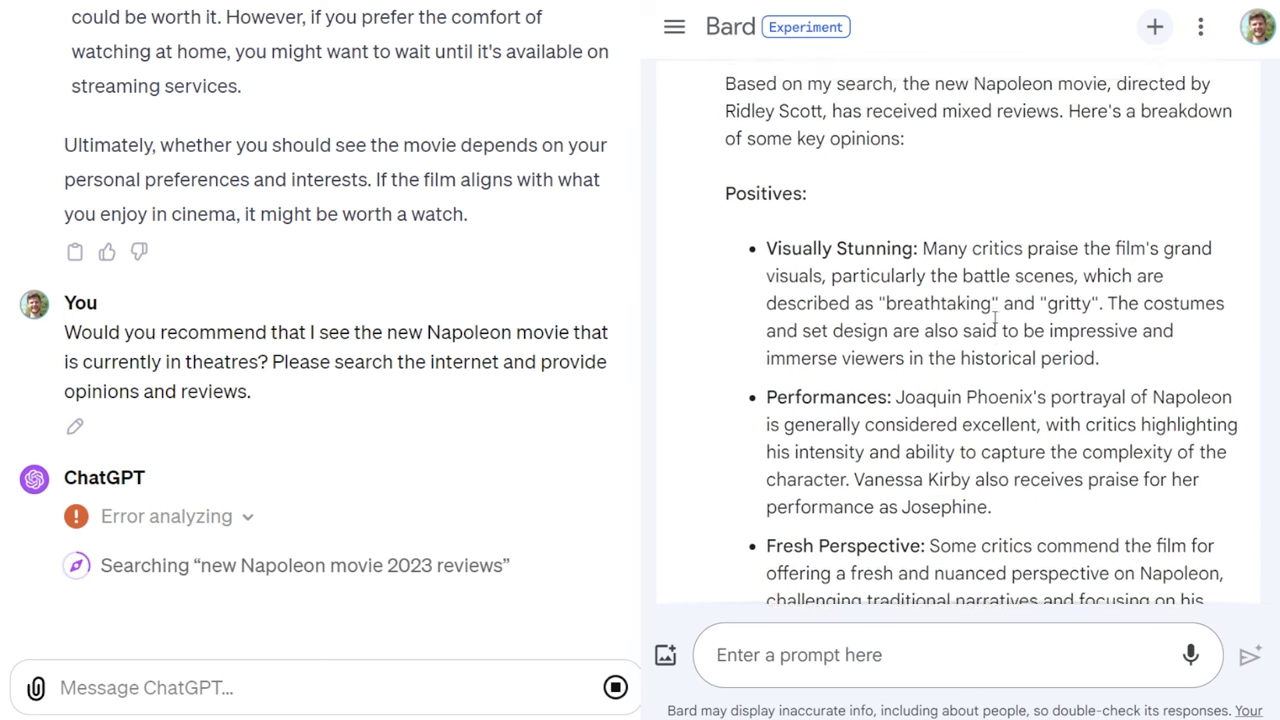
pyautogui.scroll(-5, 1040, 325)
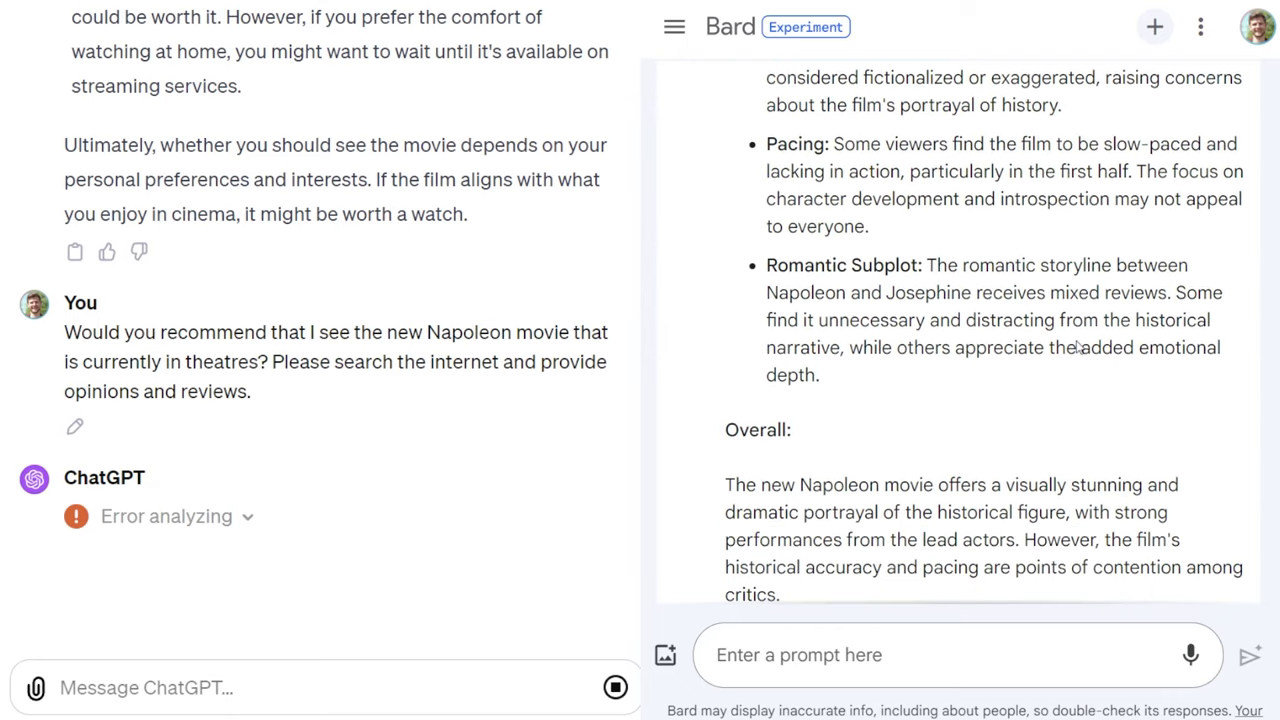
pyautogui.scroll(-6, 990, 320)
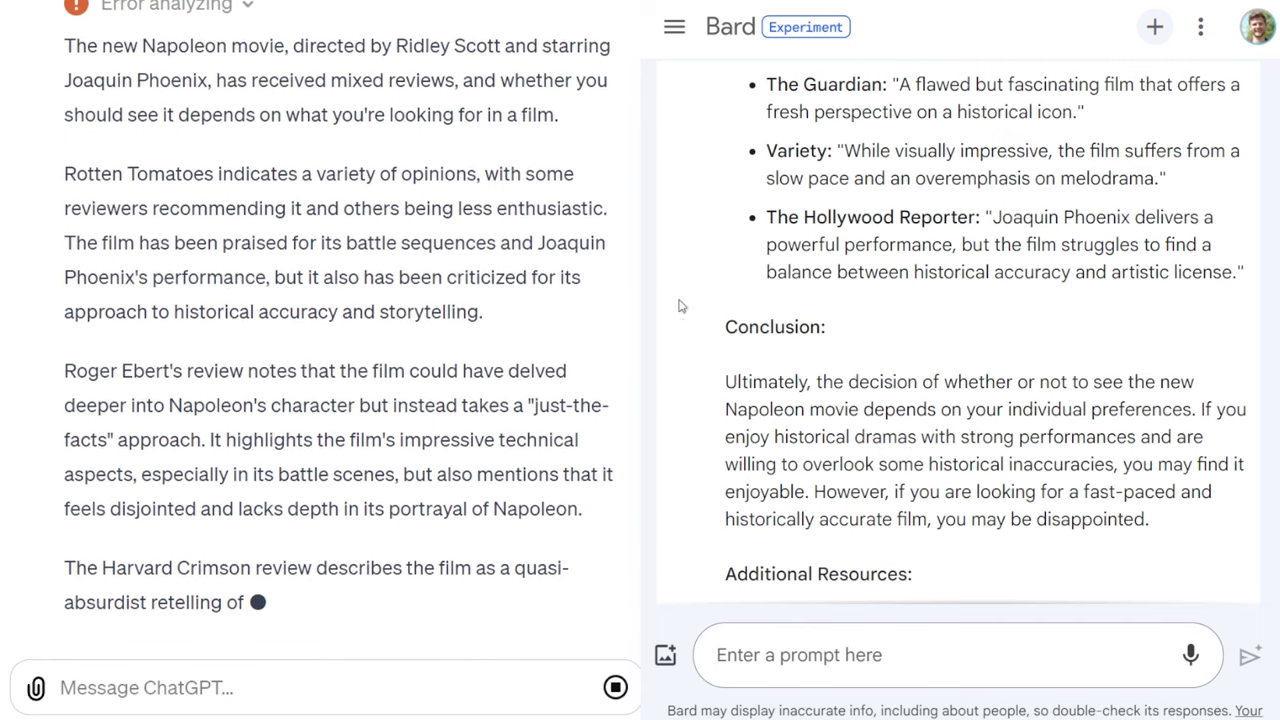
pyautogui.scroll(-2, 940, 330)
pyautogui.scroll(-2, 935, 314)
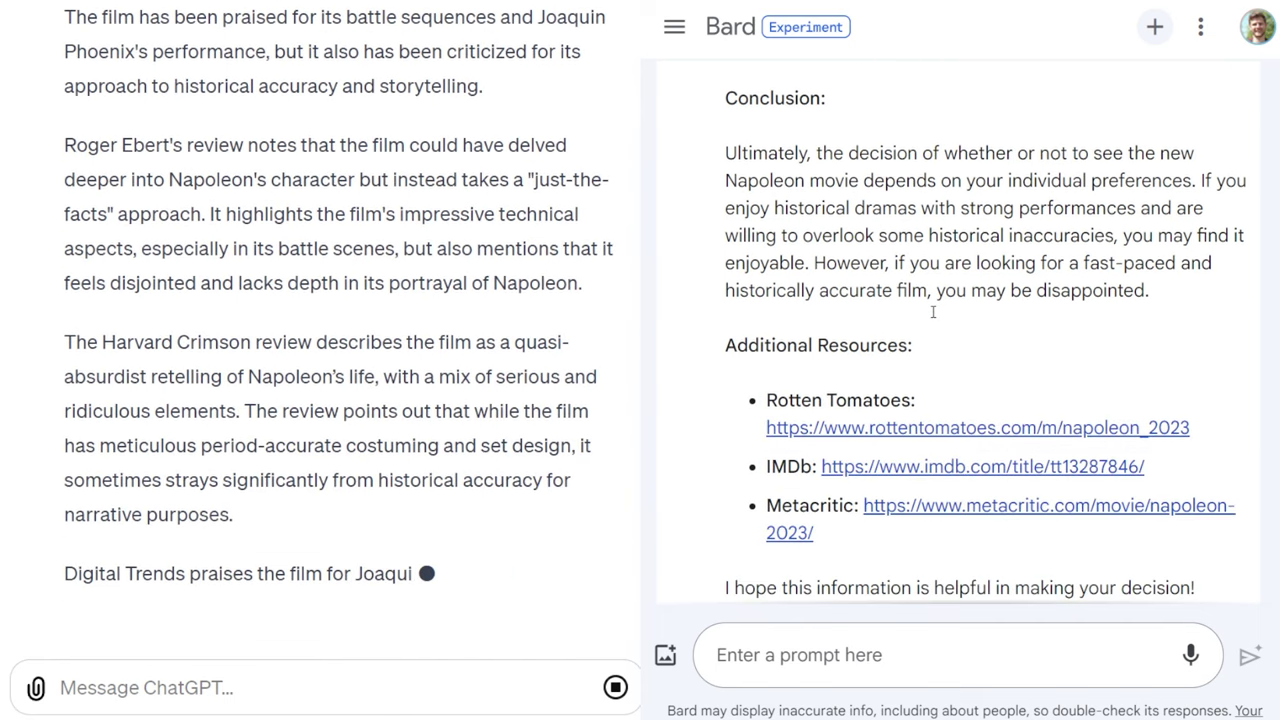
pyautogui.scroll(-1, 937, 318)
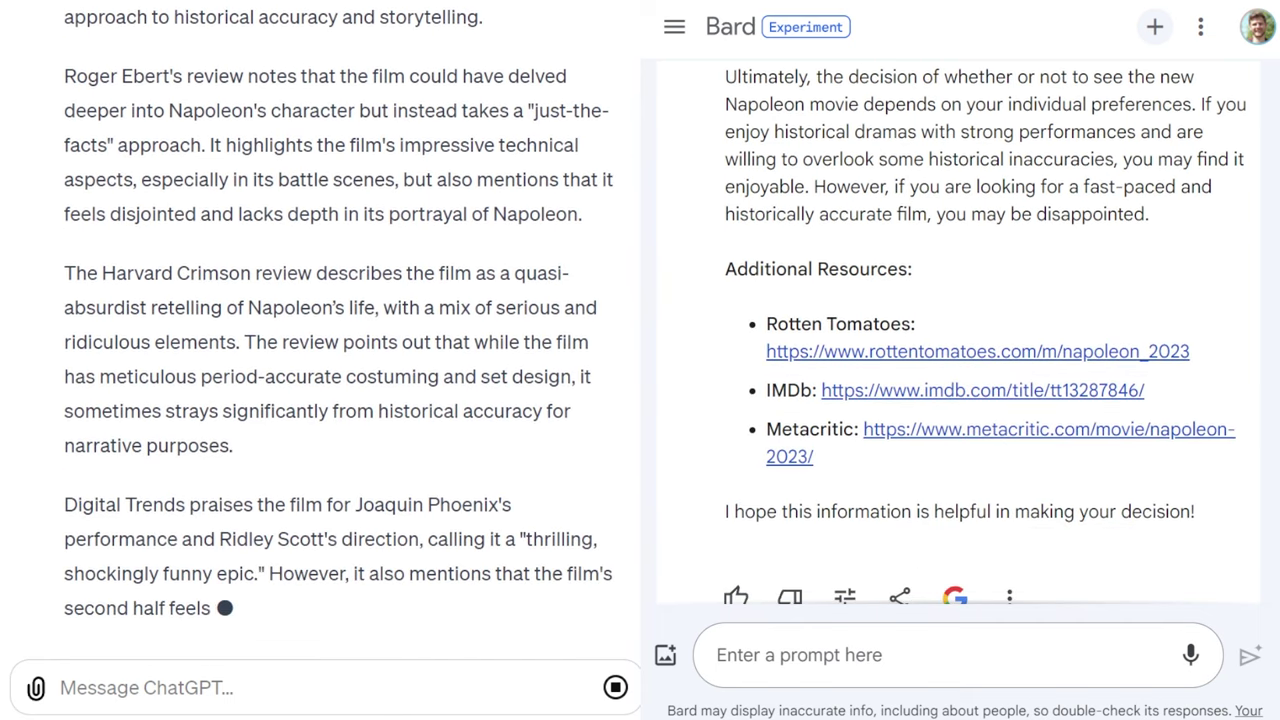
pyautogui.scroll(1, 940, 330)
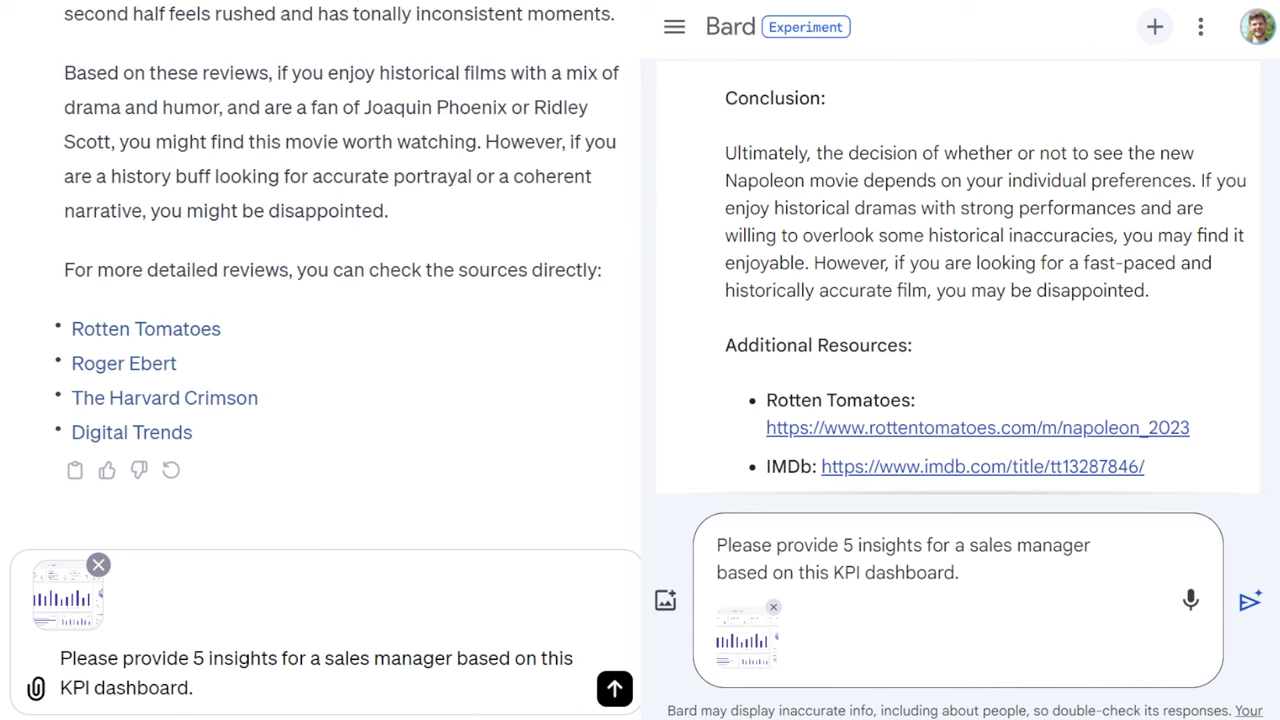
# Step: Ask both chatbots for 5 insights for a sales manager based on the attached KPI dashboard image, and read through the insights
pyautogui.click(1250, 601)
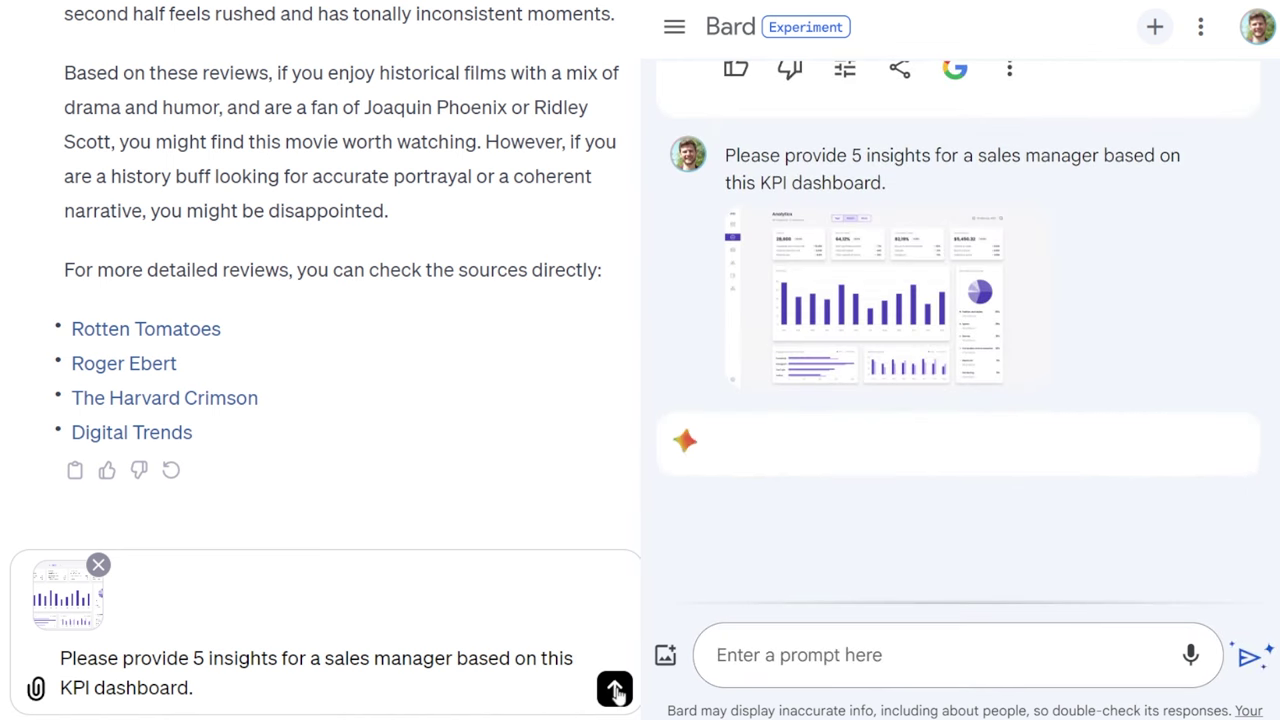
pyautogui.click(615, 689)
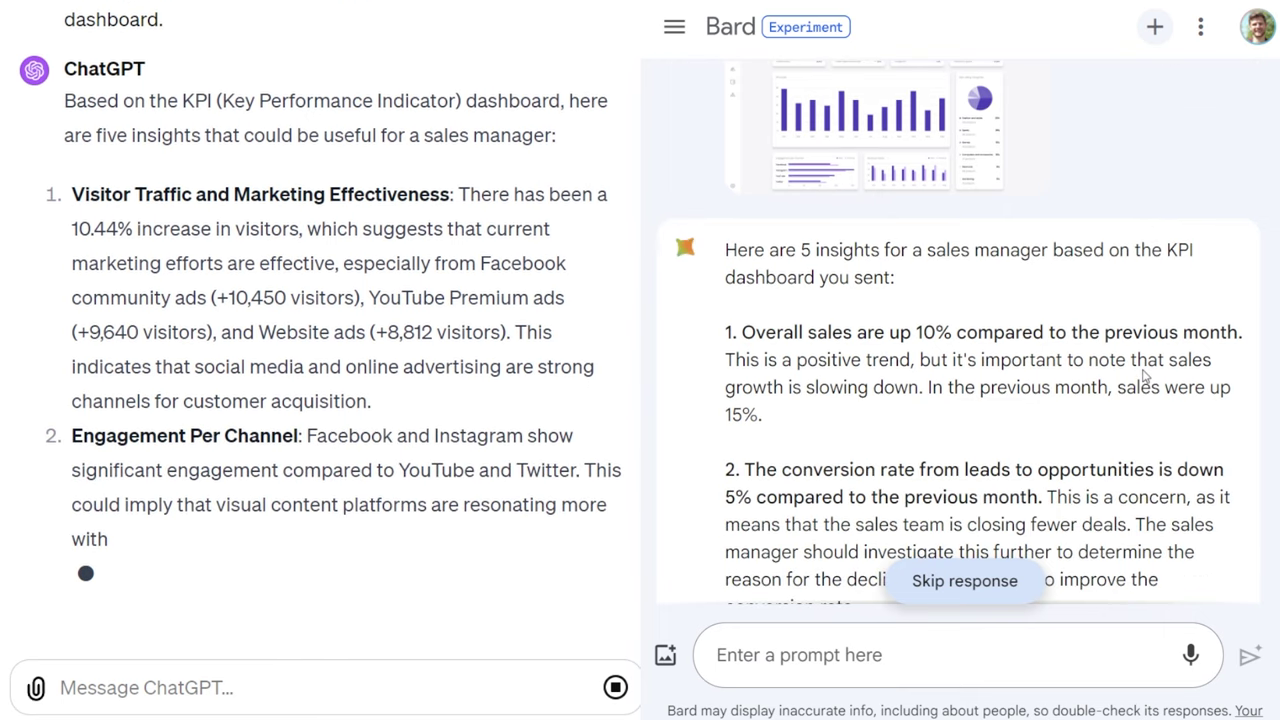
pyautogui.scroll(3, 1068, 339)
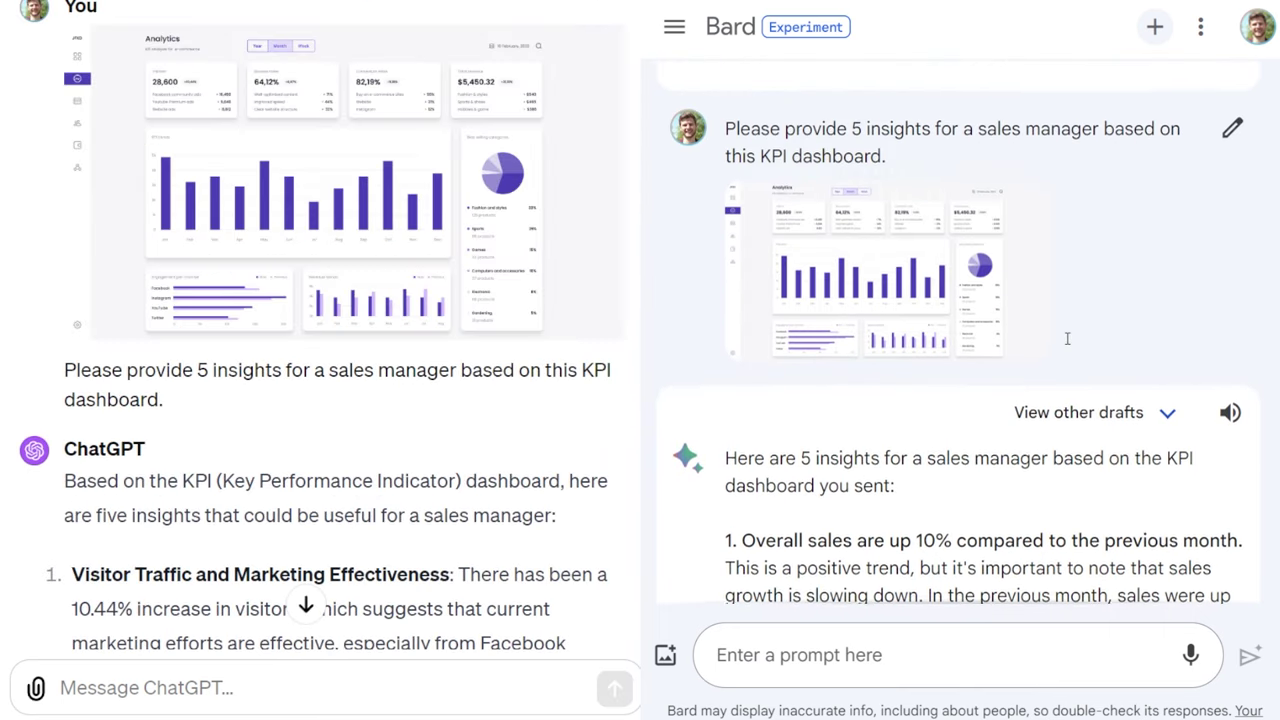
pyautogui.scroll(-5, 1068, 339)
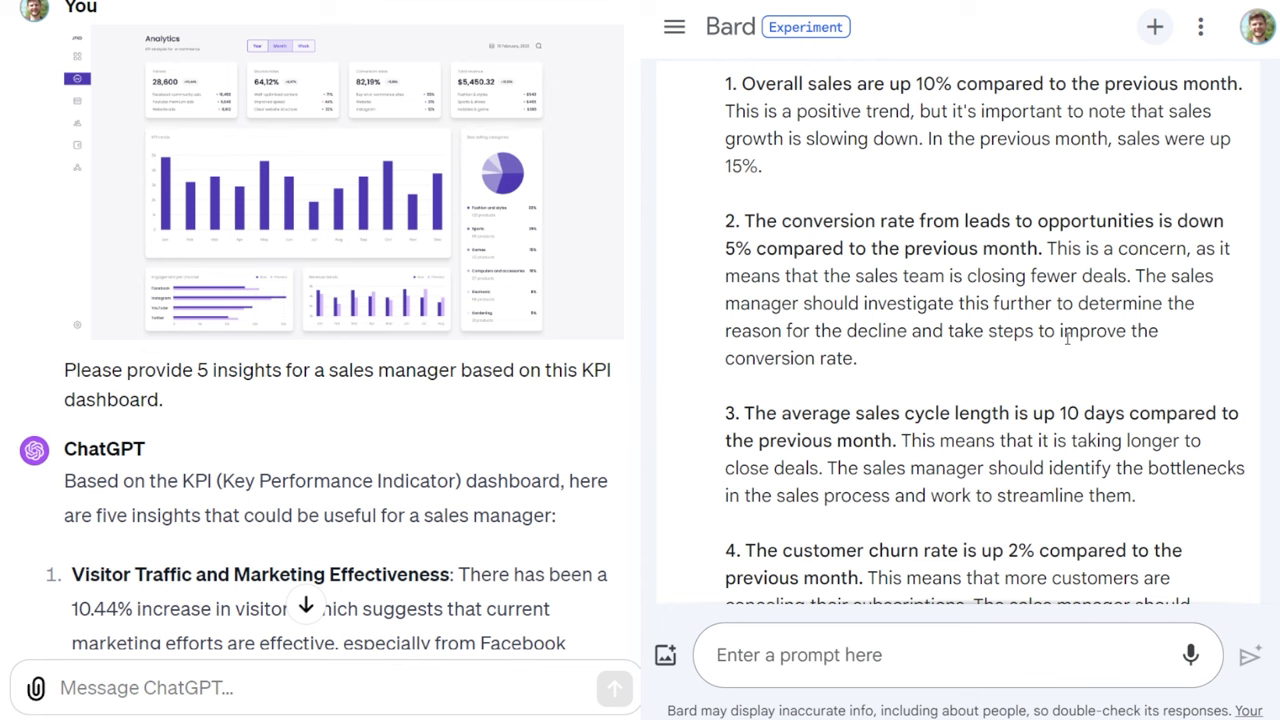
pyautogui.scroll(-4, 263, 446)
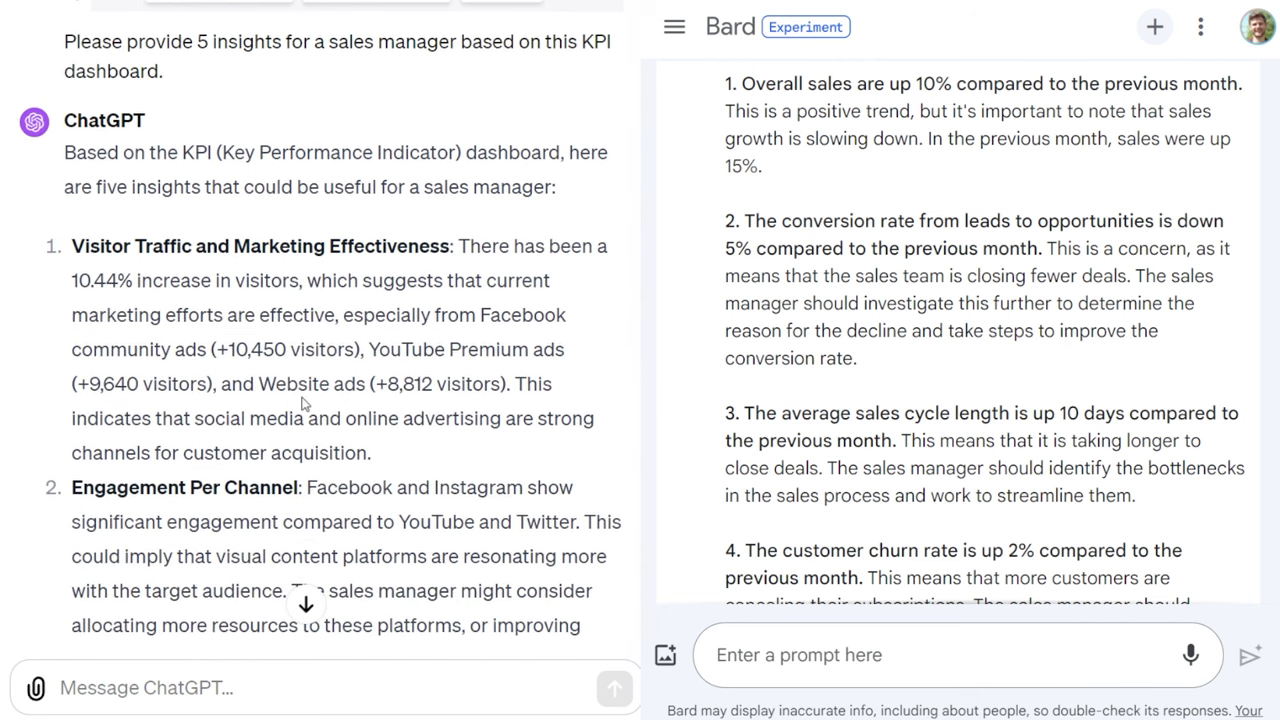
pyautogui.scroll(-7, 300, 377)
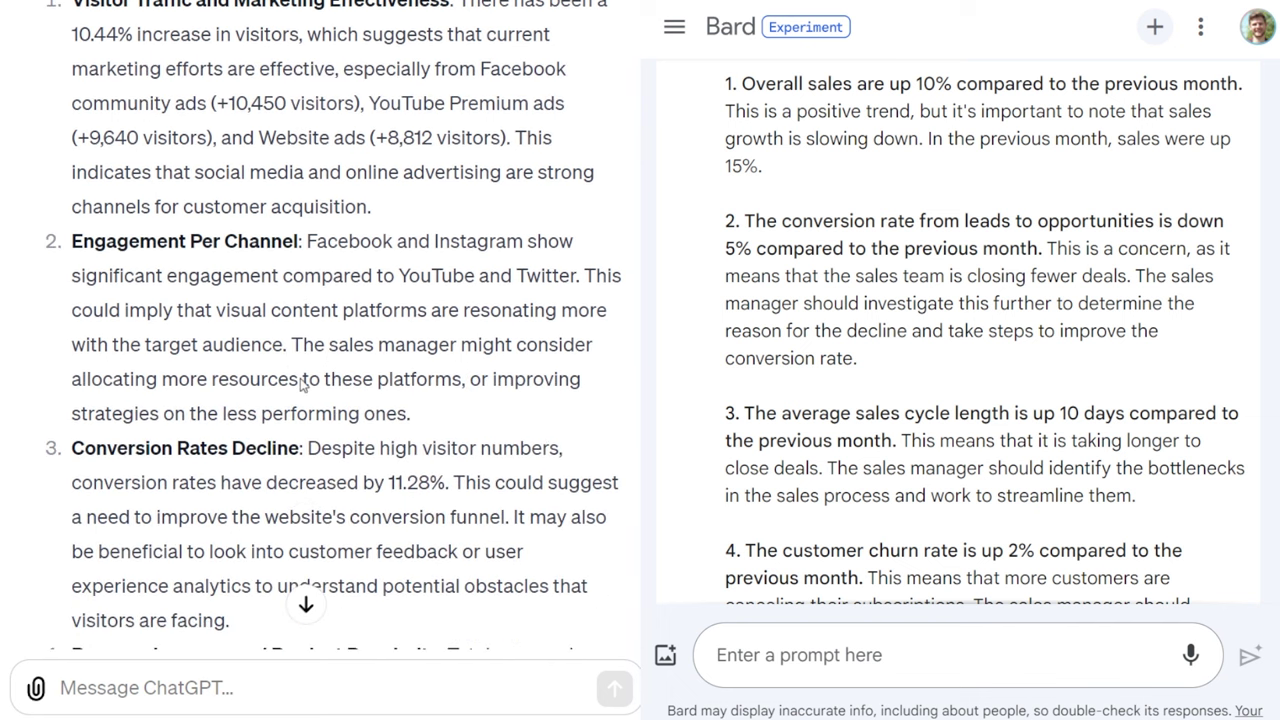
pyautogui.scroll(-1, 303, 383)
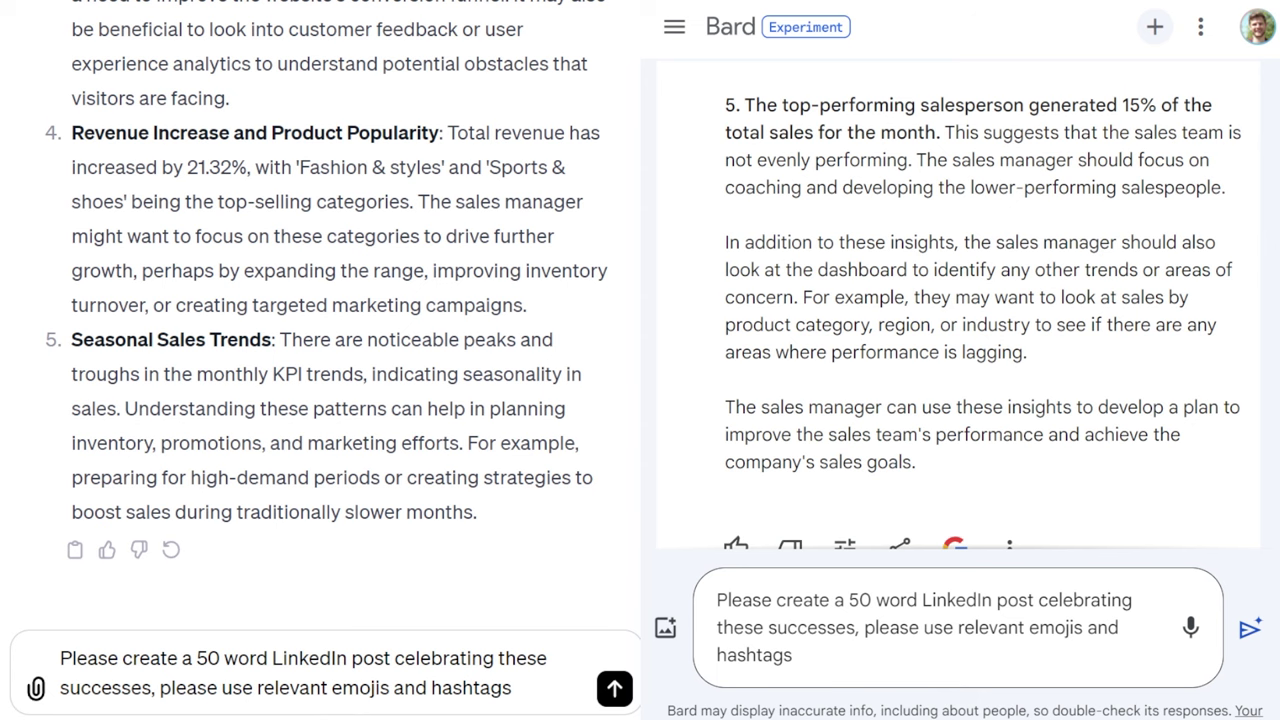
# Step: Ask both chatbots to create a 50 word LinkedIn post celebrating these successes, using relevant emojis and hashtags
pyautogui.click(1249, 628)
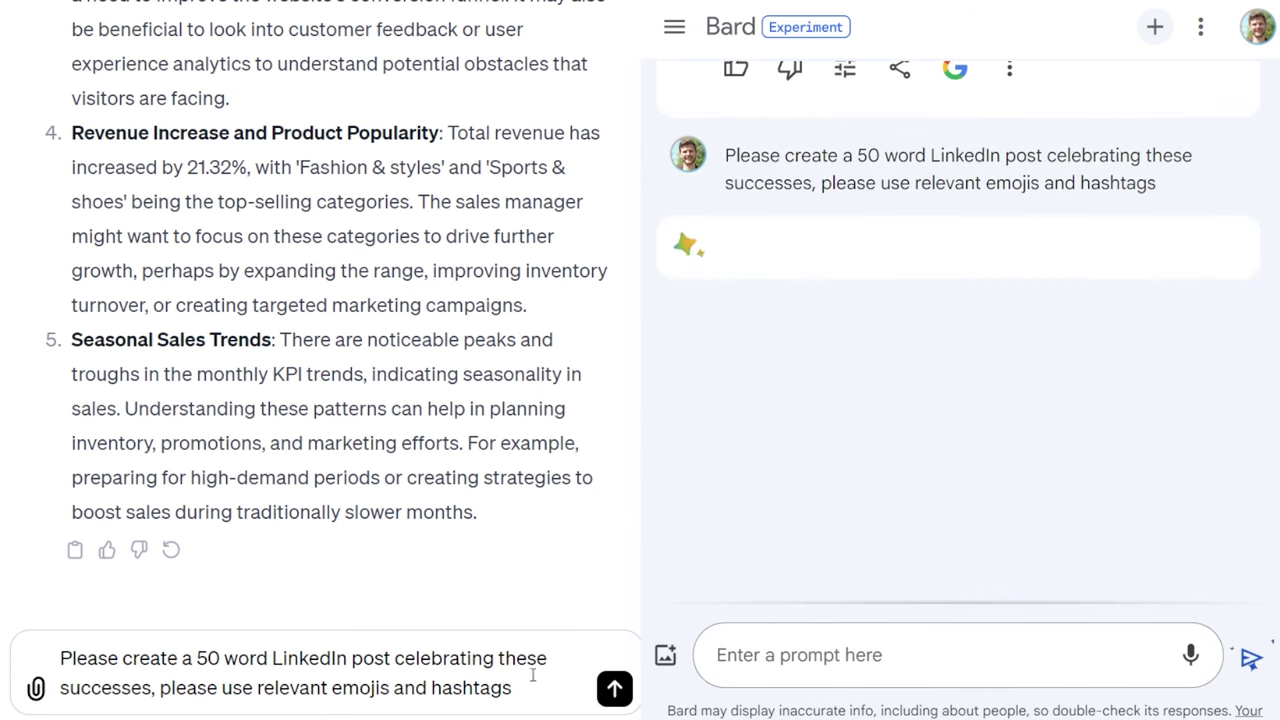
pyautogui.click(614, 690)
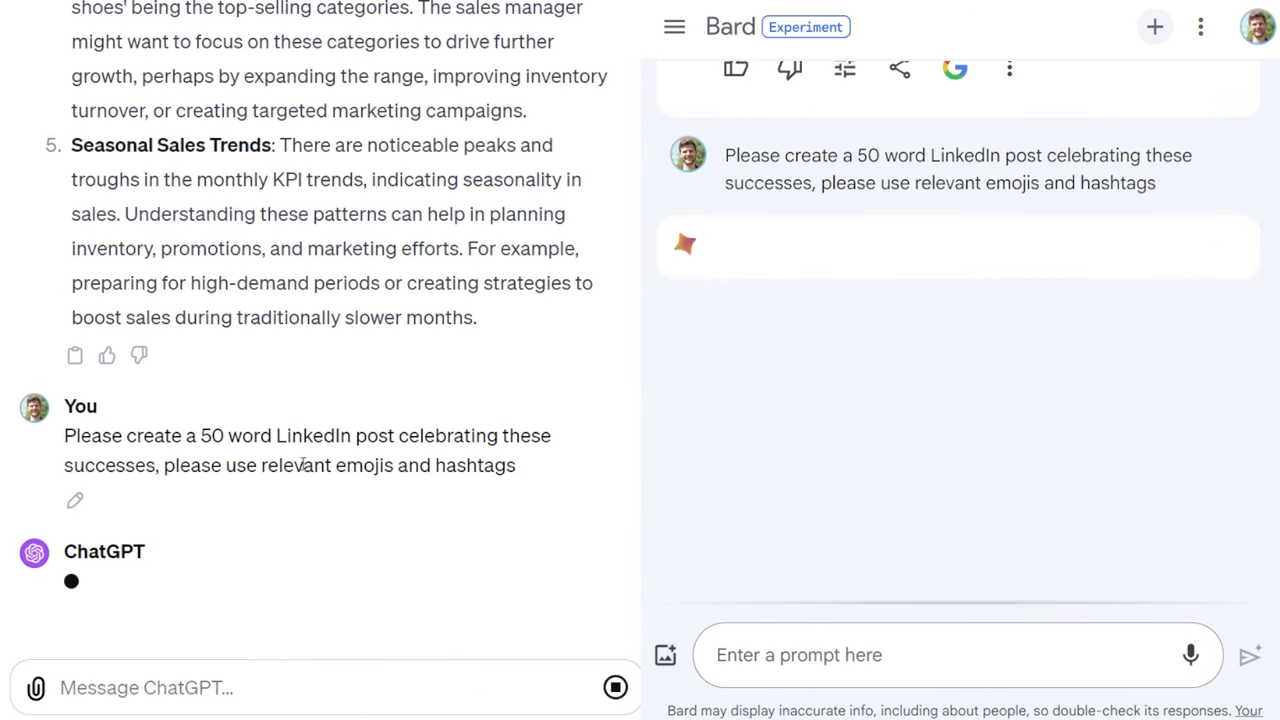
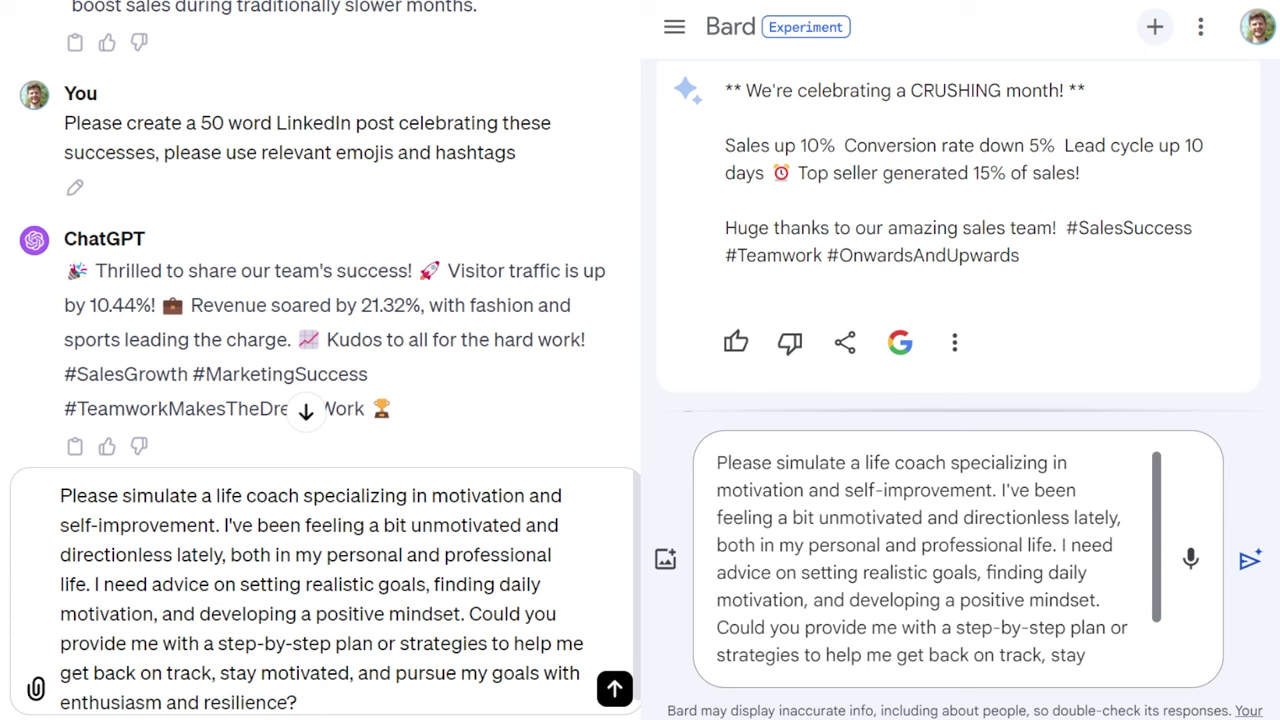
# Step: Ask both chatbots to simulate a life coach specializing in motivation and self-improvement with a step-by-step plan, and look back over the replies
pyautogui.click(1250, 560)
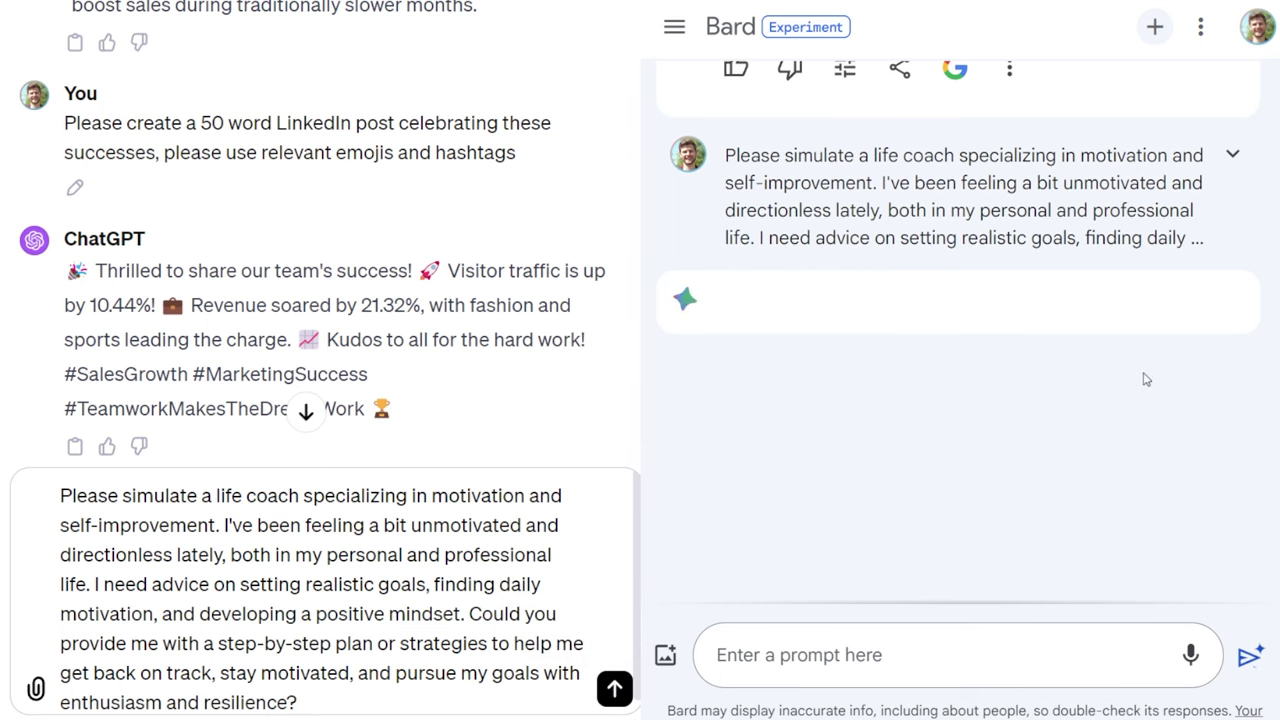
pyautogui.click(614, 688)
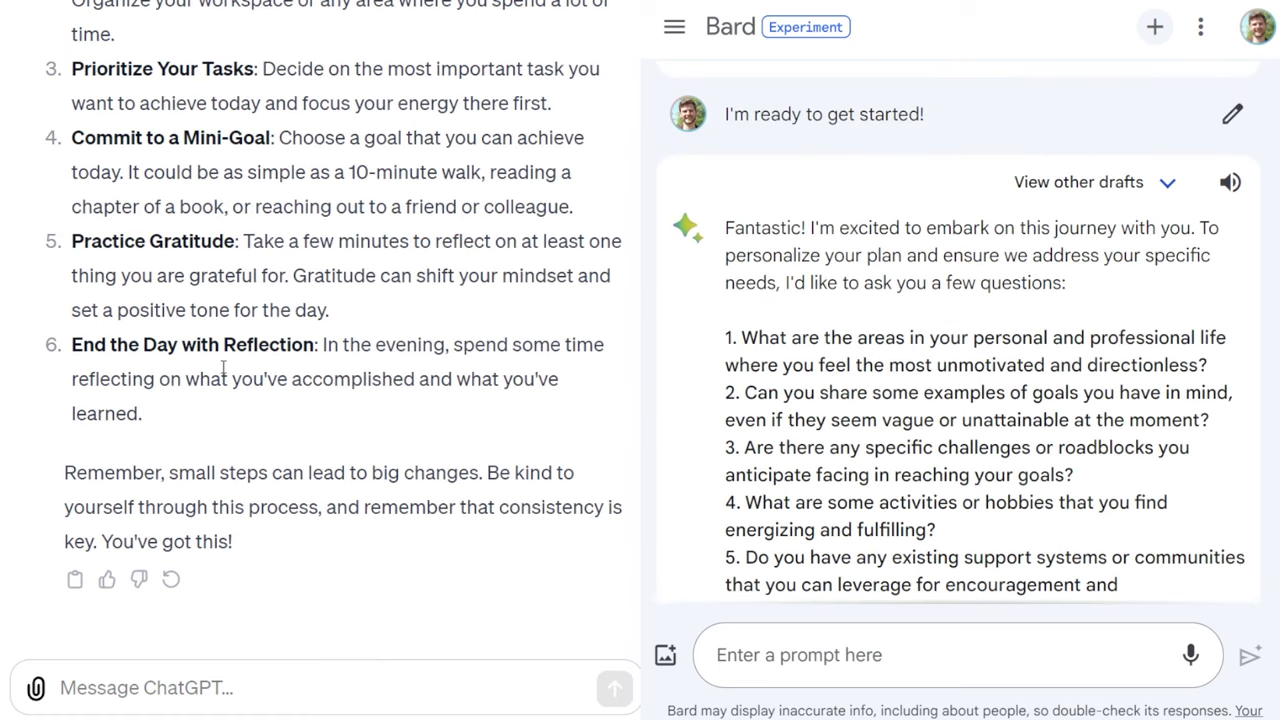
pyautogui.scroll(3, 224, 370)
pyautogui.scroll(5, 975, 368)
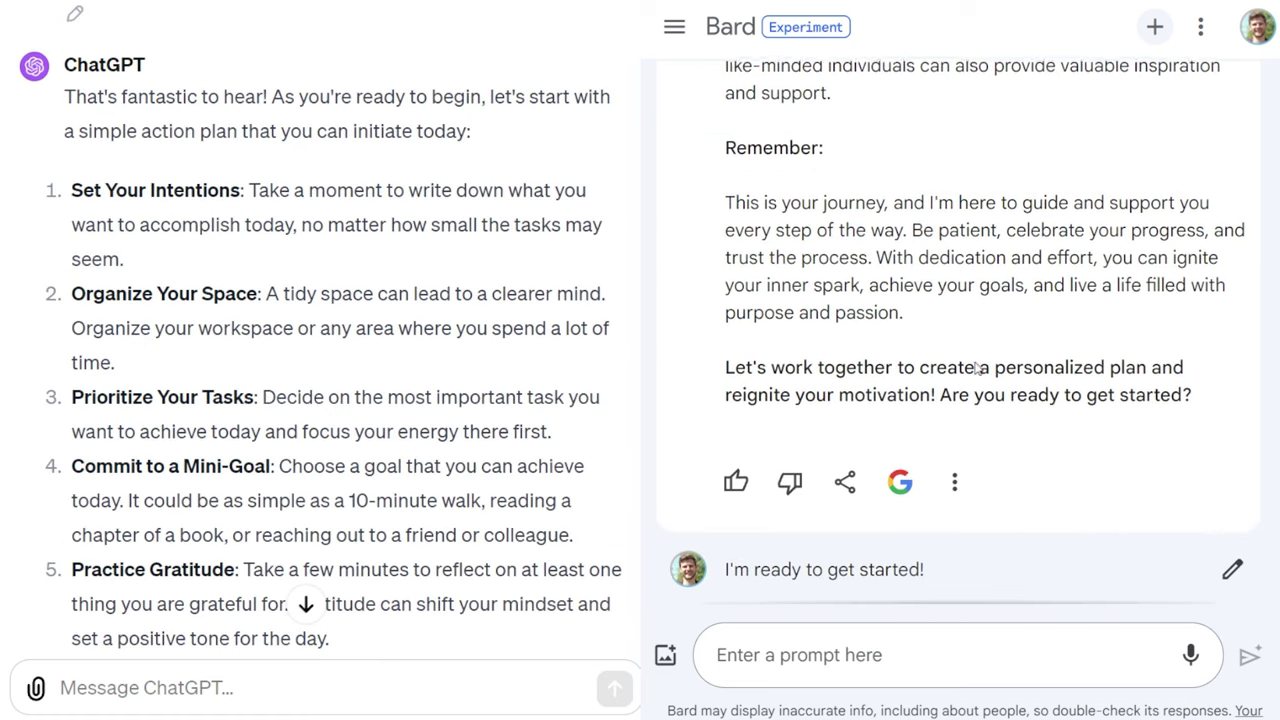
pyautogui.scroll(5, 217, 400)
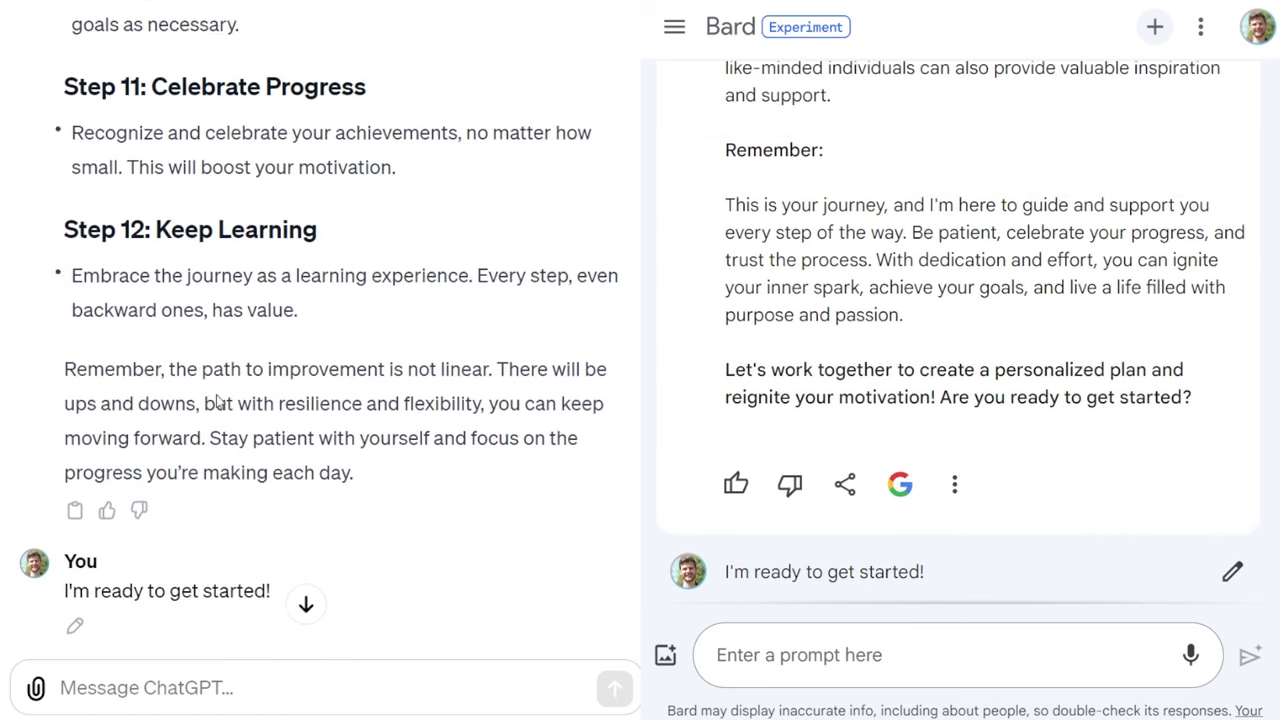
pyautogui.scroll(1, 220, 400)
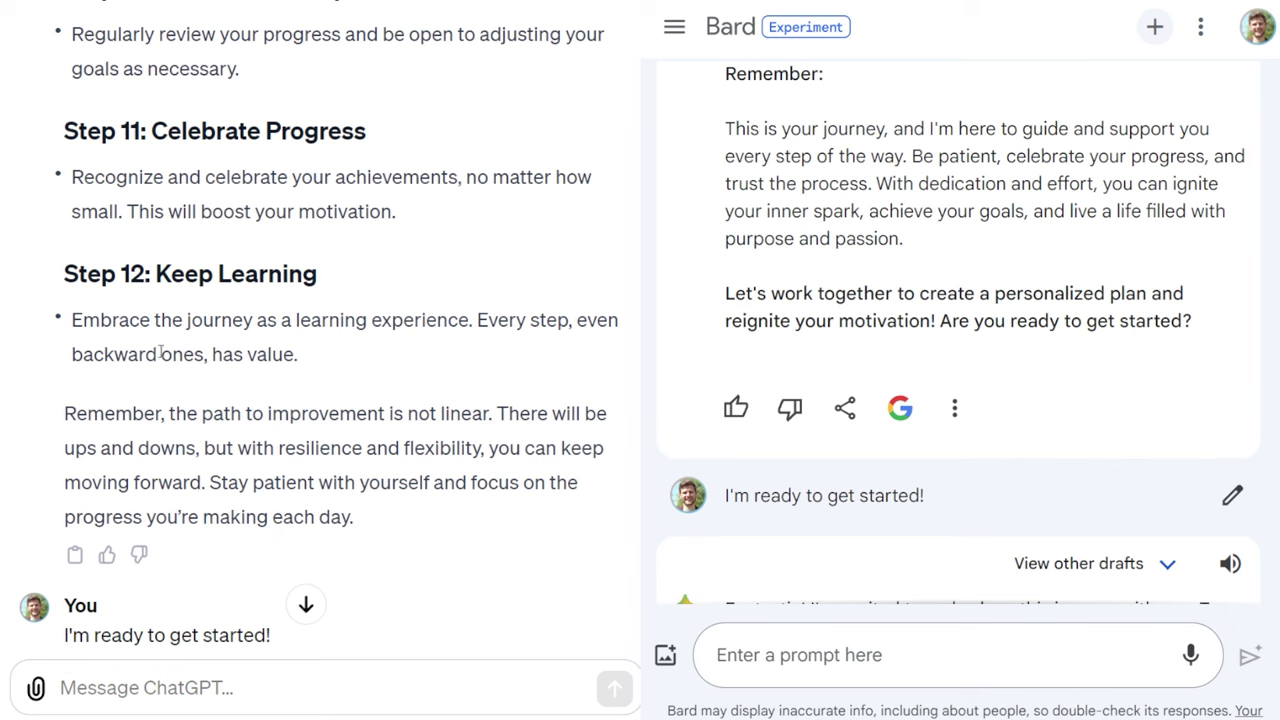
# Step: Read and compare how both life-coach chats respond to the follow-up message "I'm ready to get started!"
pyautogui.scroll(-2, 160, 352)
pyautogui.scroll(-3, 197, 233)
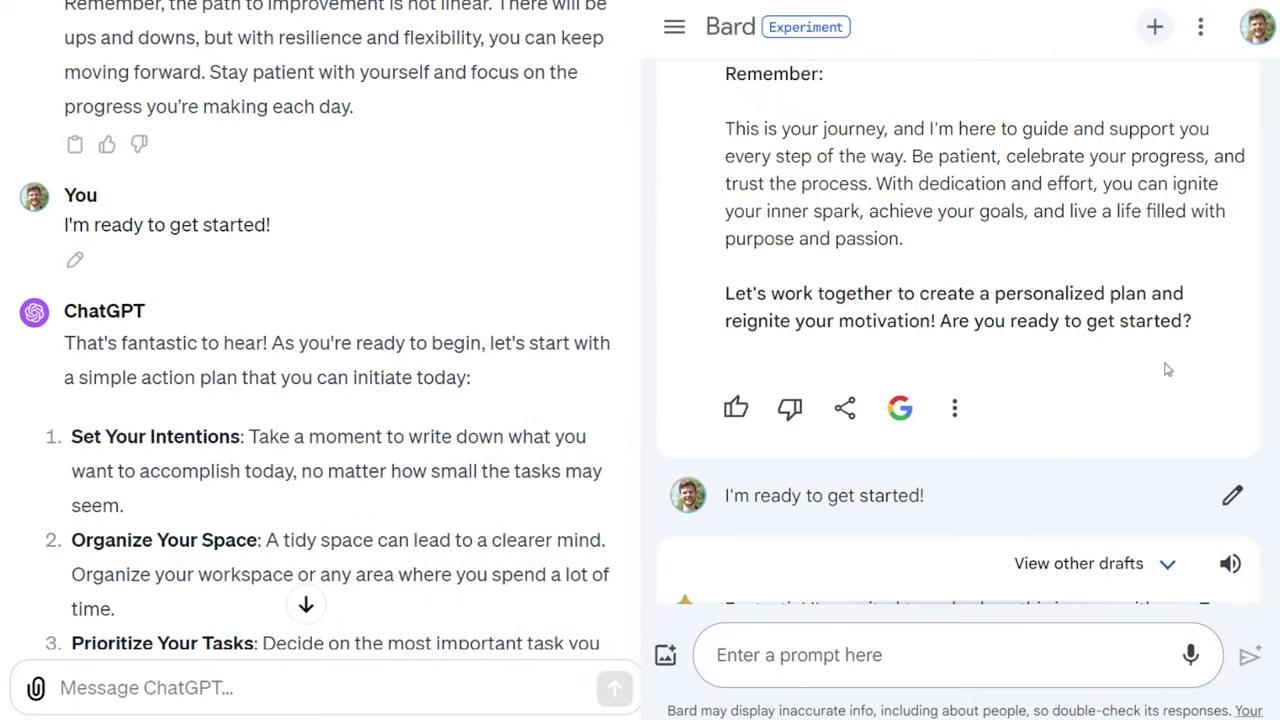
pyautogui.scroll(-2, 1150, 377)
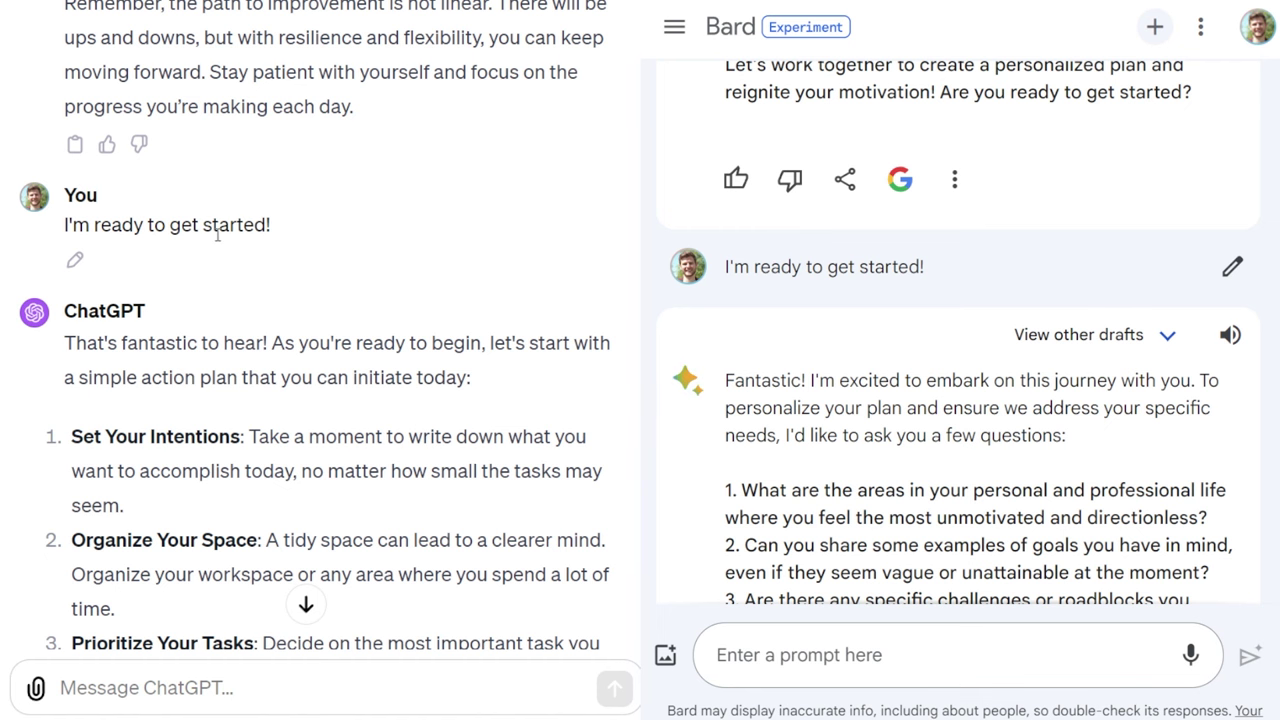
pyautogui.scroll(-2, 284, 242)
pyautogui.scroll(-1, 280, 246)
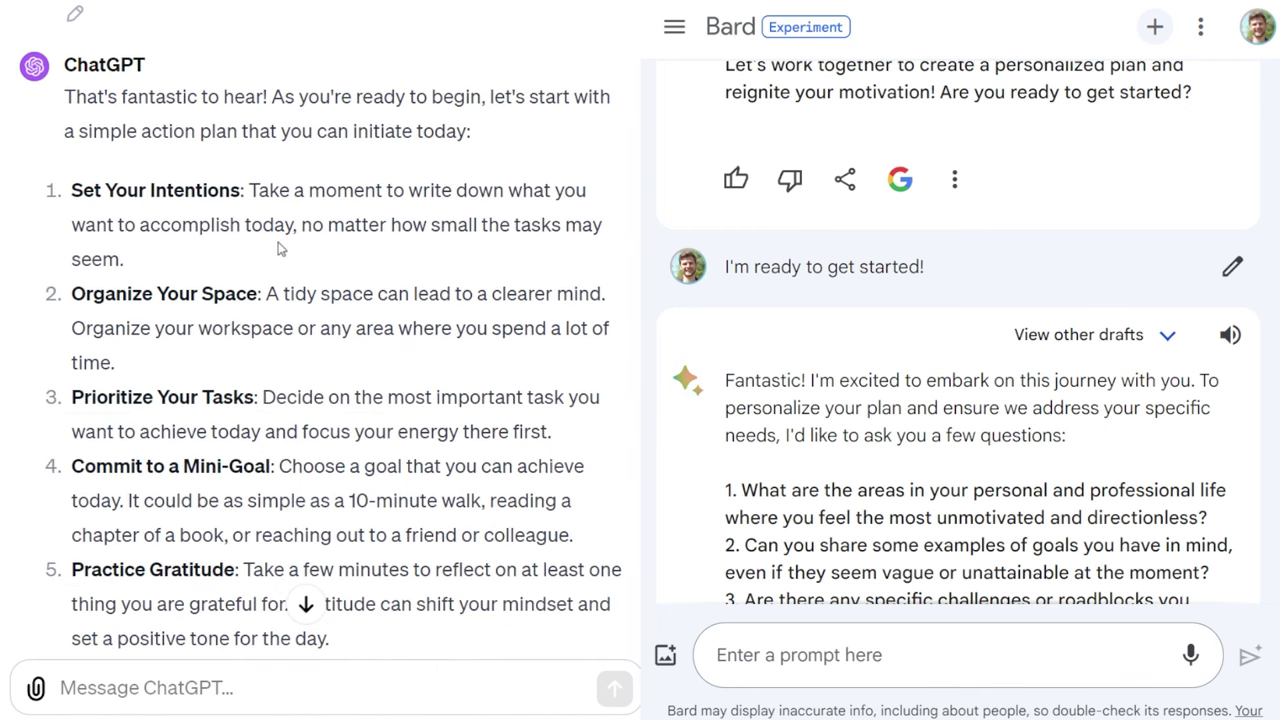
pyautogui.scroll(-3, 326, 322)
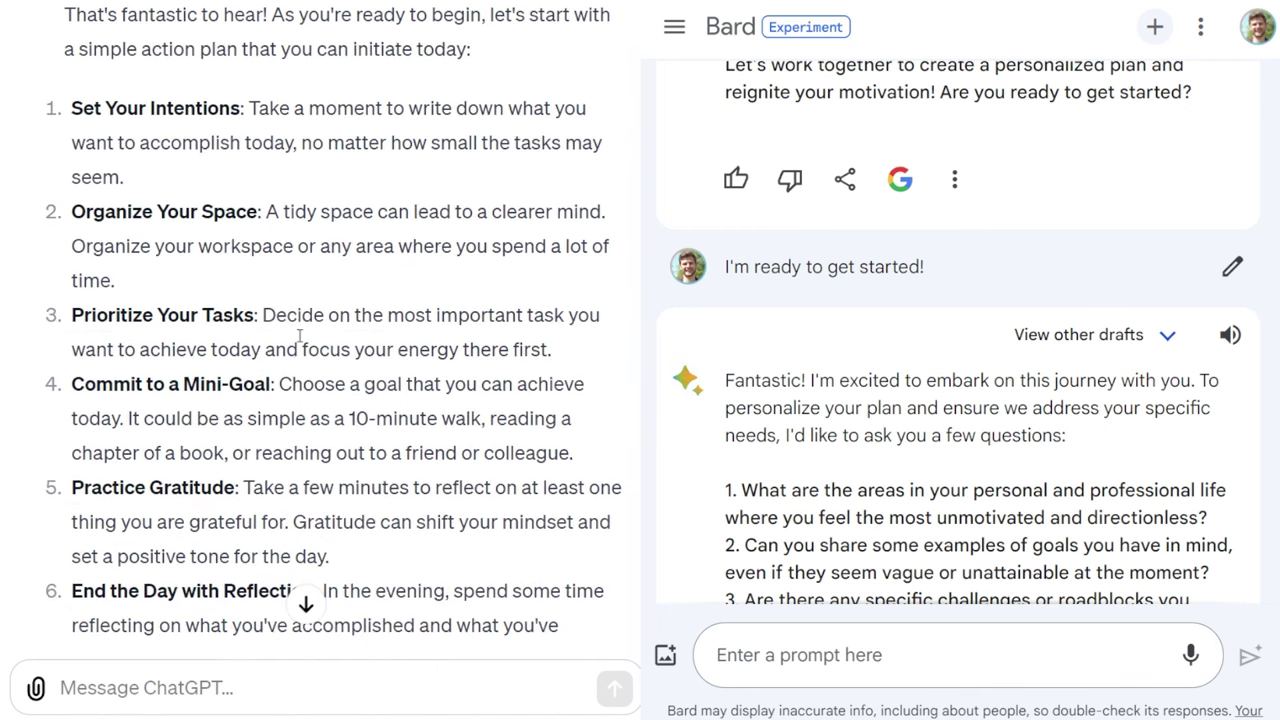
pyautogui.scroll(-1, 300, 333)
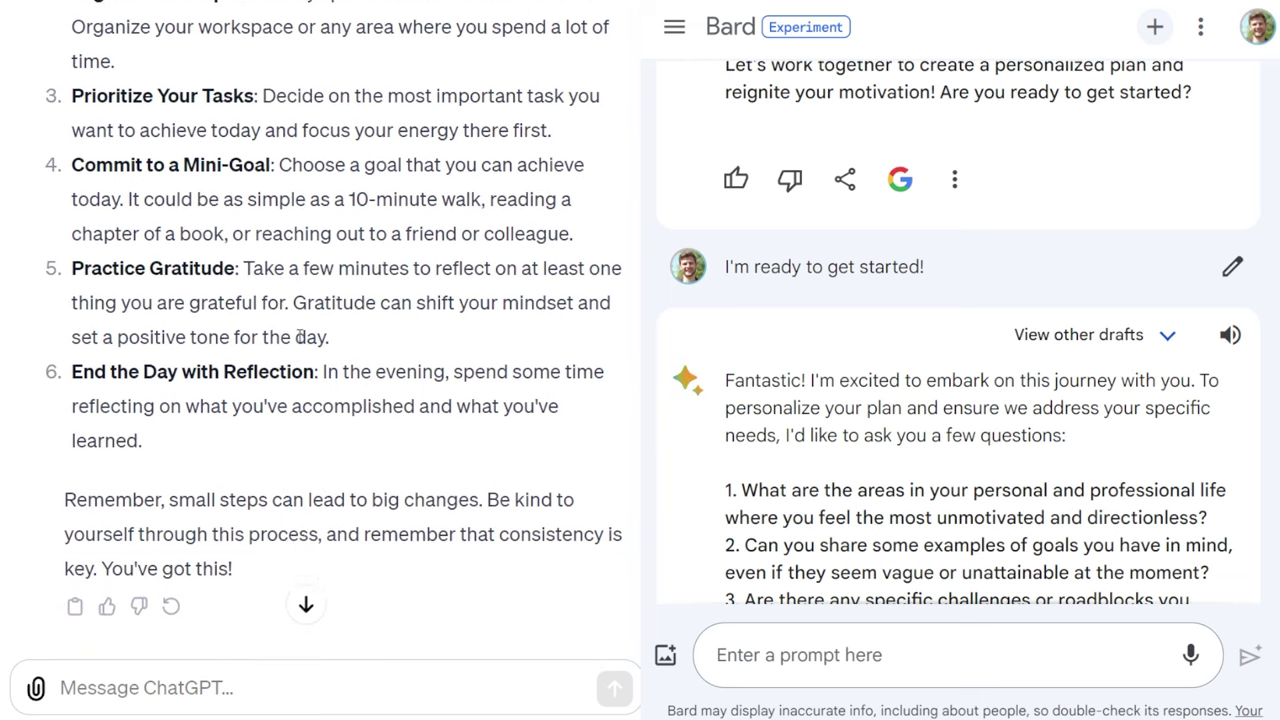
pyautogui.scroll(-3, 940, 345)
pyautogui.scroll(1, 948, 340)
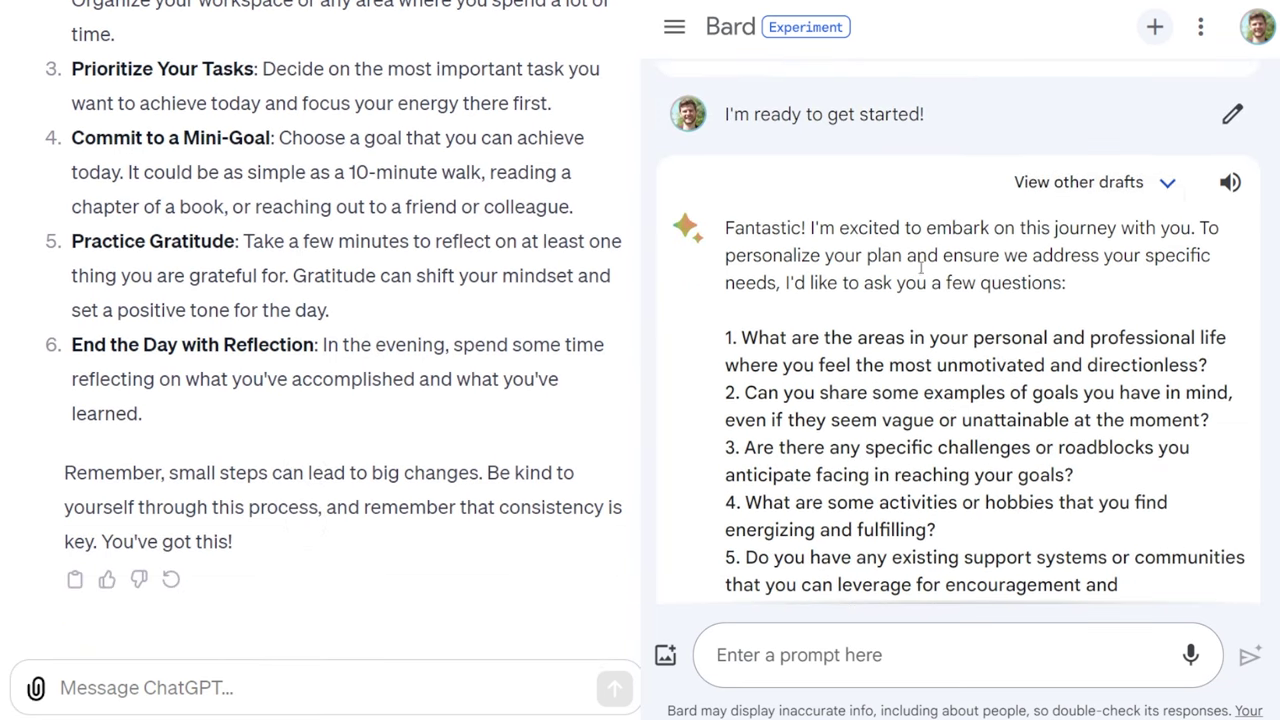
pyautogui.scroll(-2, 955, 325)
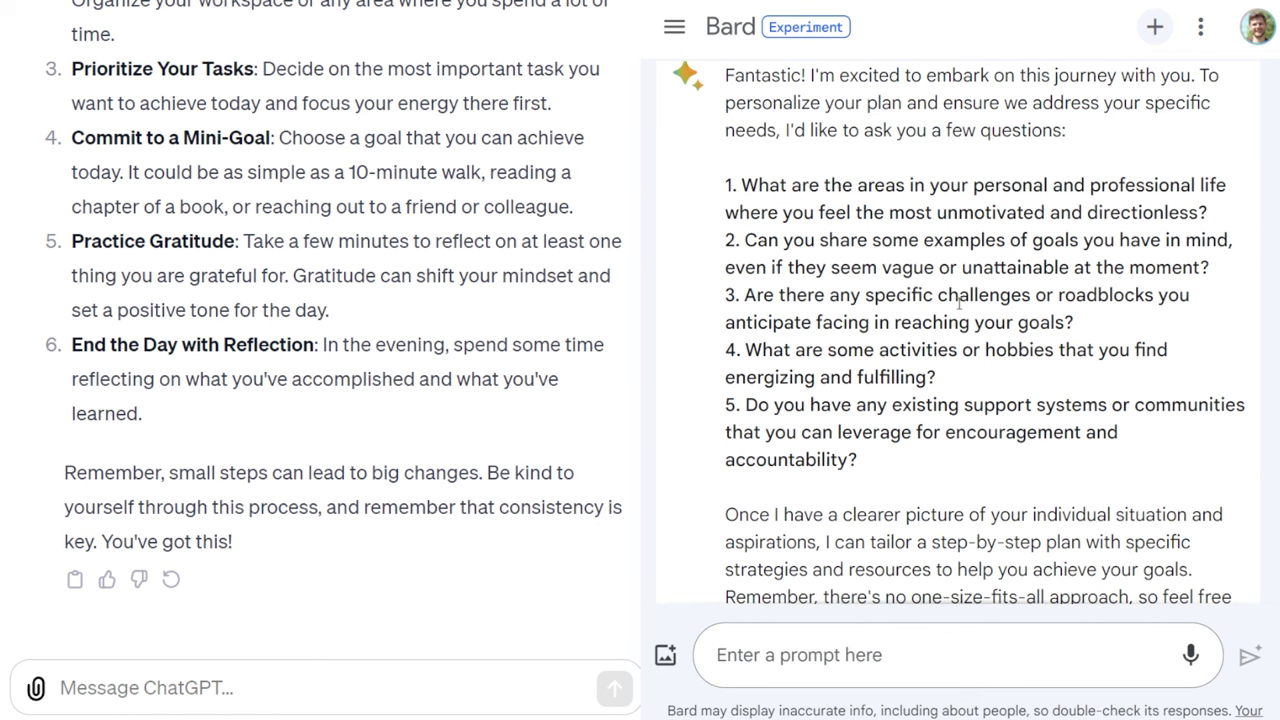
pyautogui.scroll(-1, 950, 290)
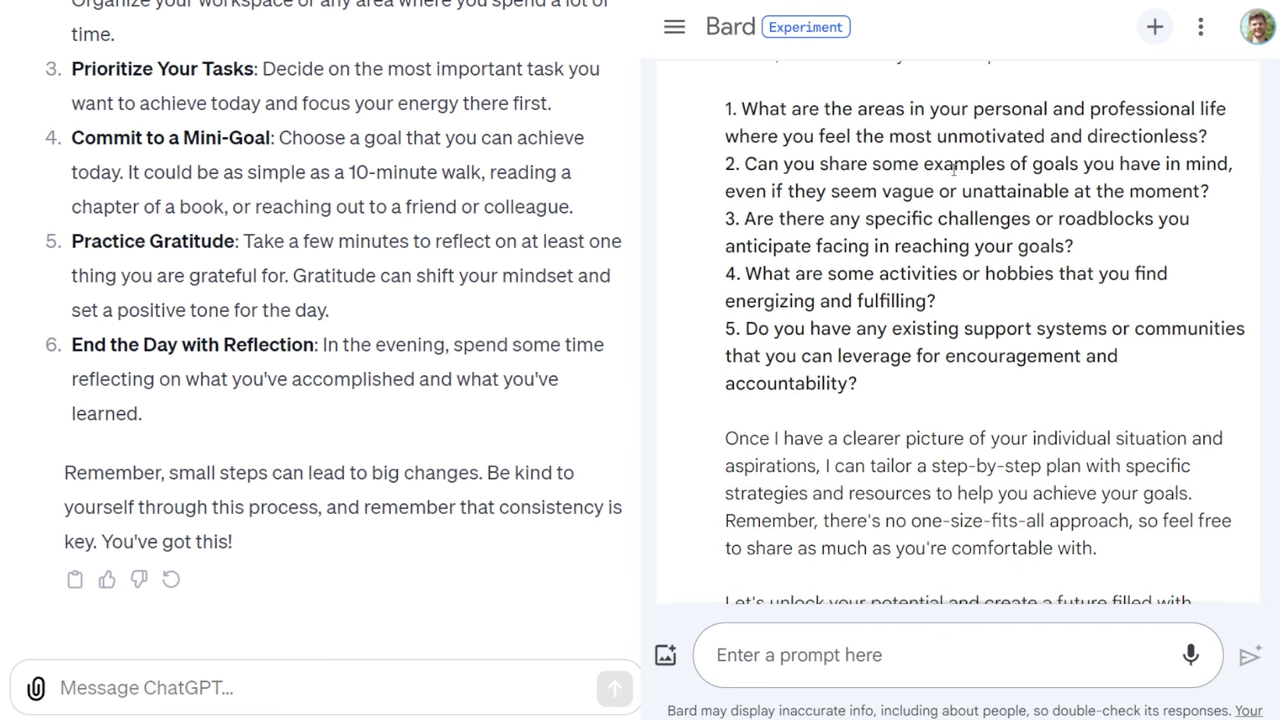
pyautogui.scroll(-2, 1079, 217)
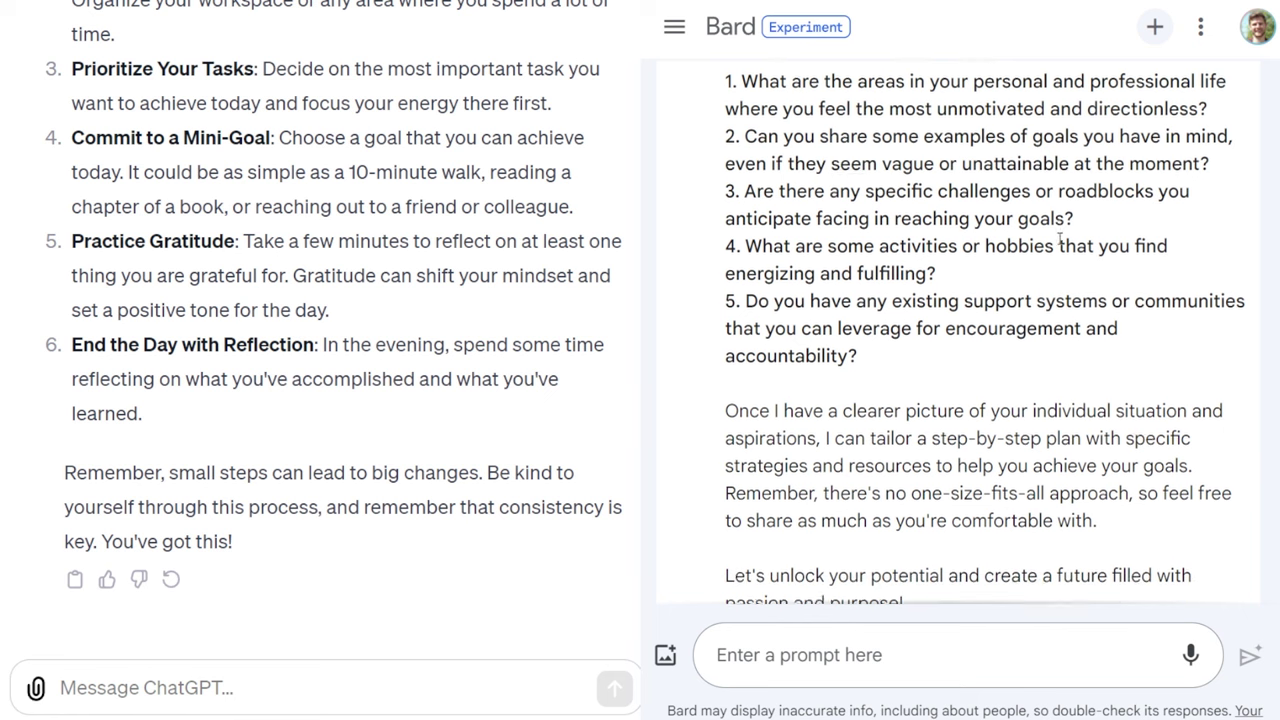